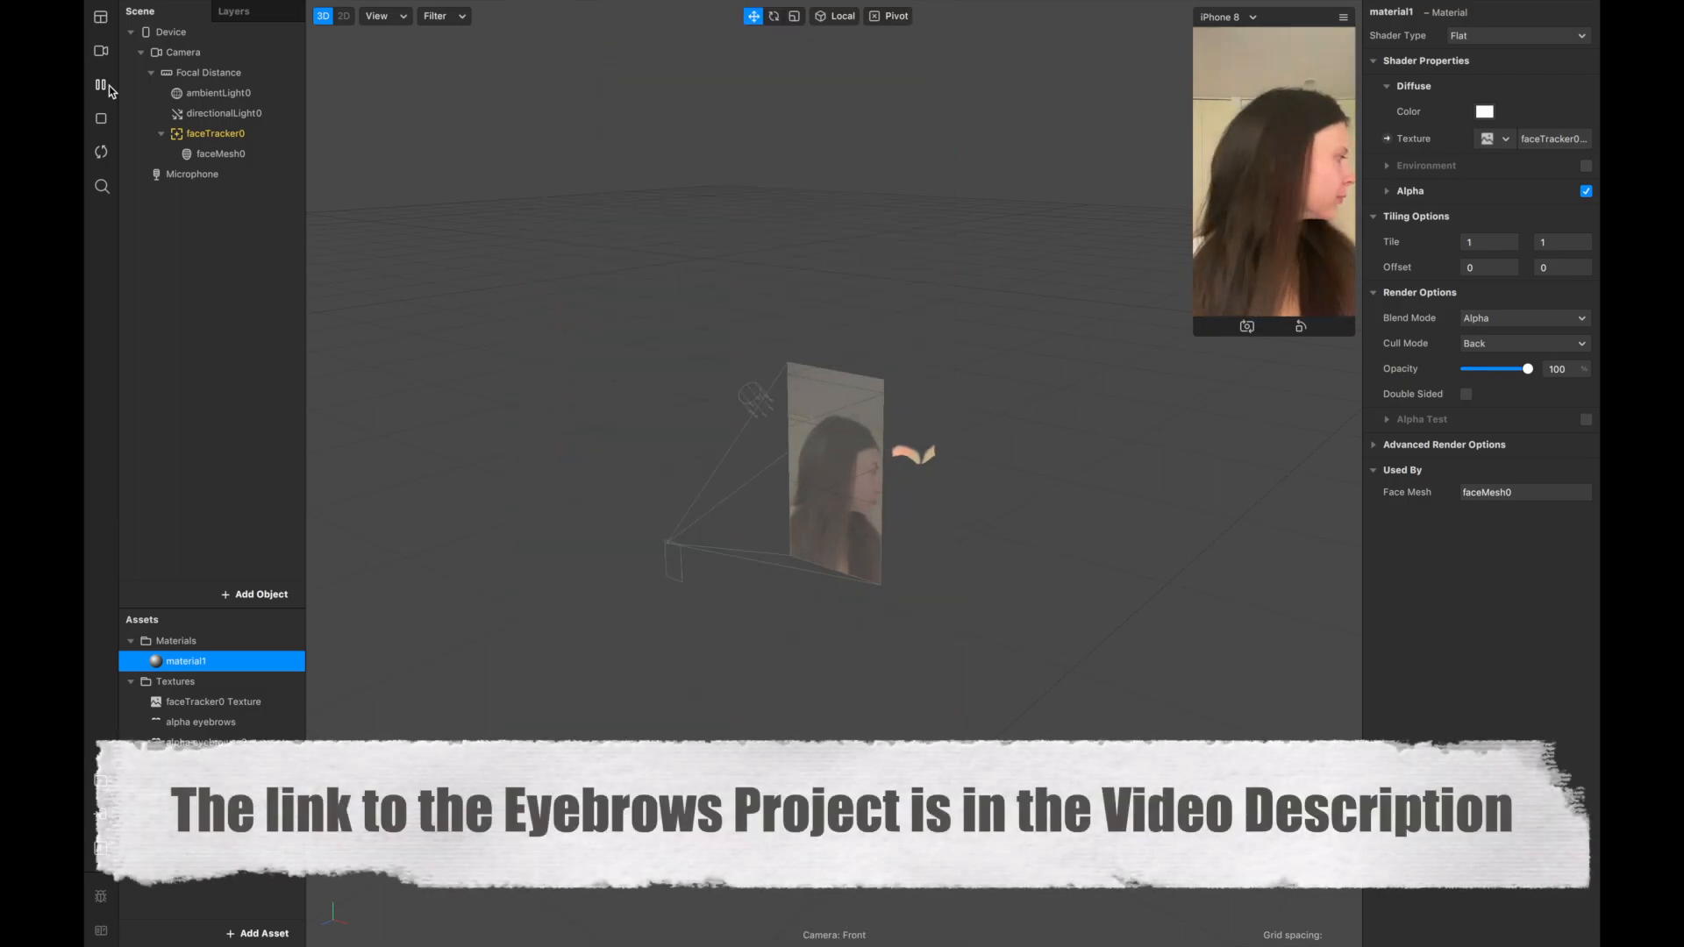
Close the remove eyebrows project and discard its unsaved changes
{"action": "mouse_move", "coordinate": [131, 5]}
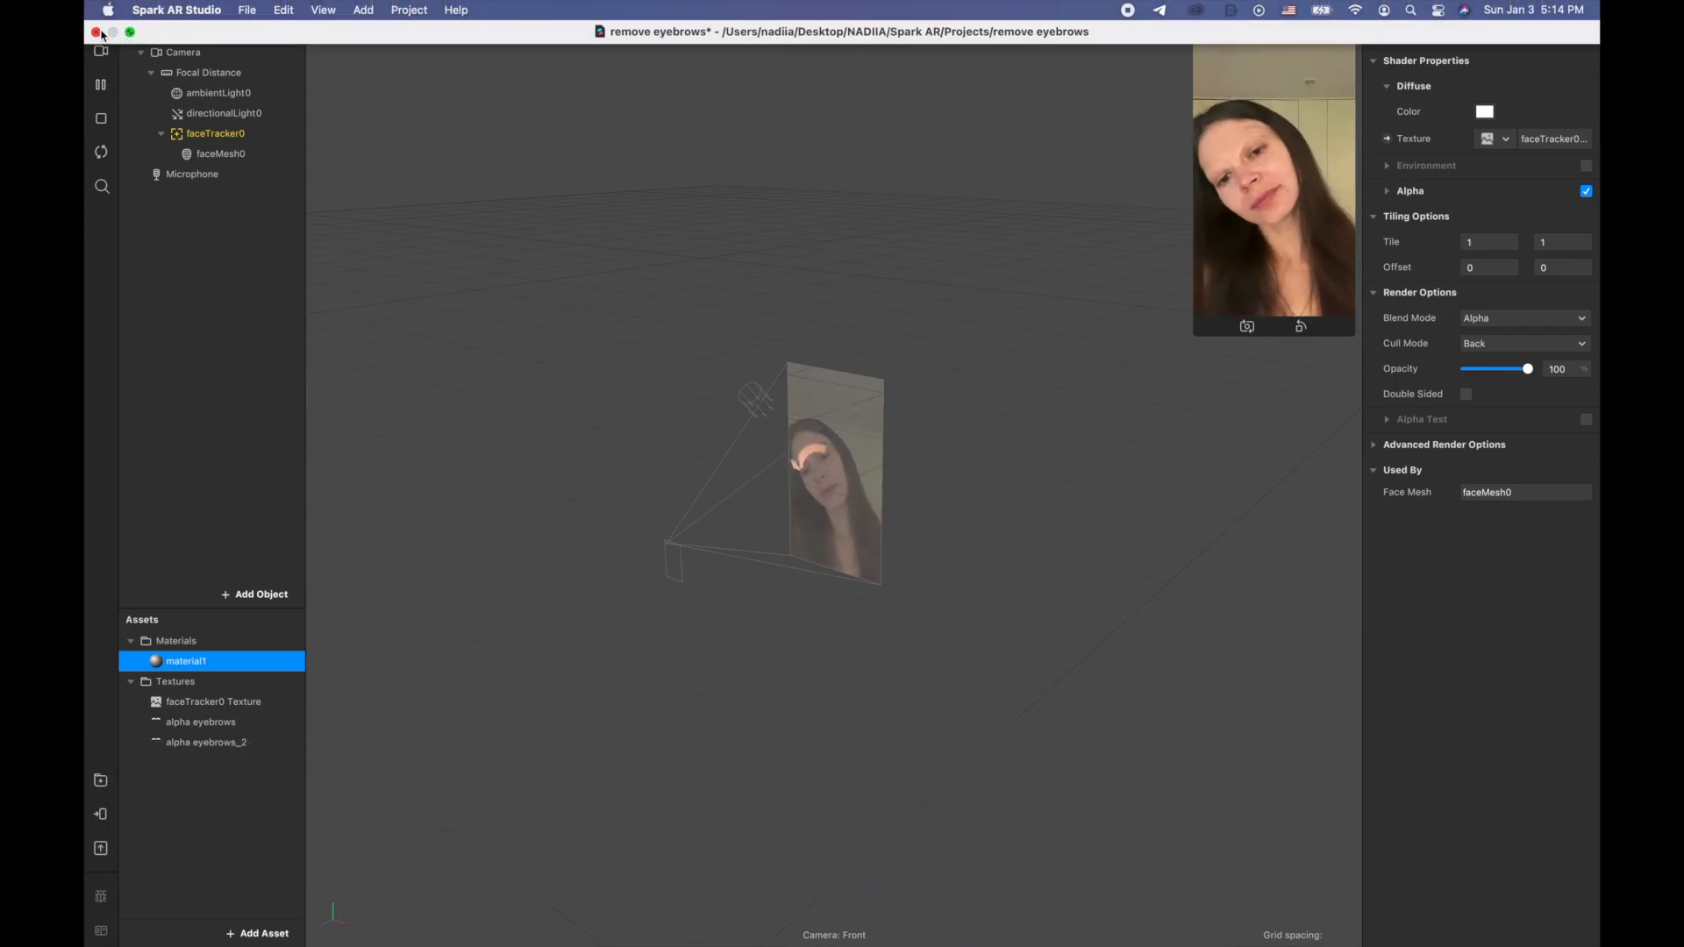
{"action": "left_click", "coordinate": [95, 32]}
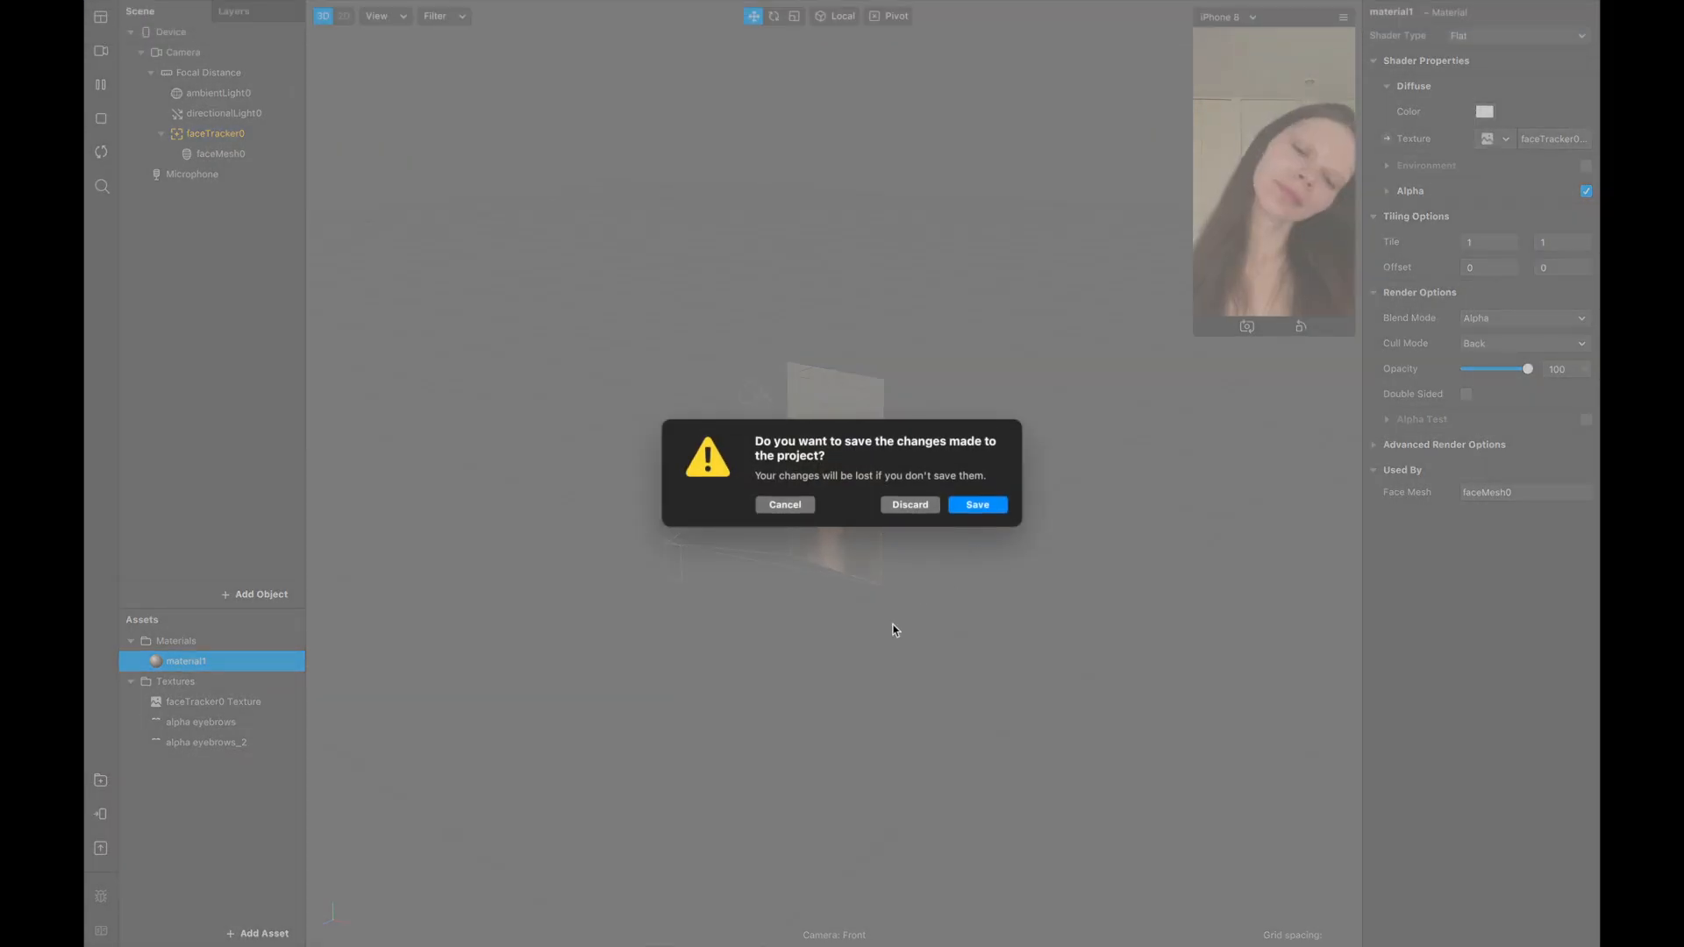
{"action": "left_click", "coordinate": [904, 508]}
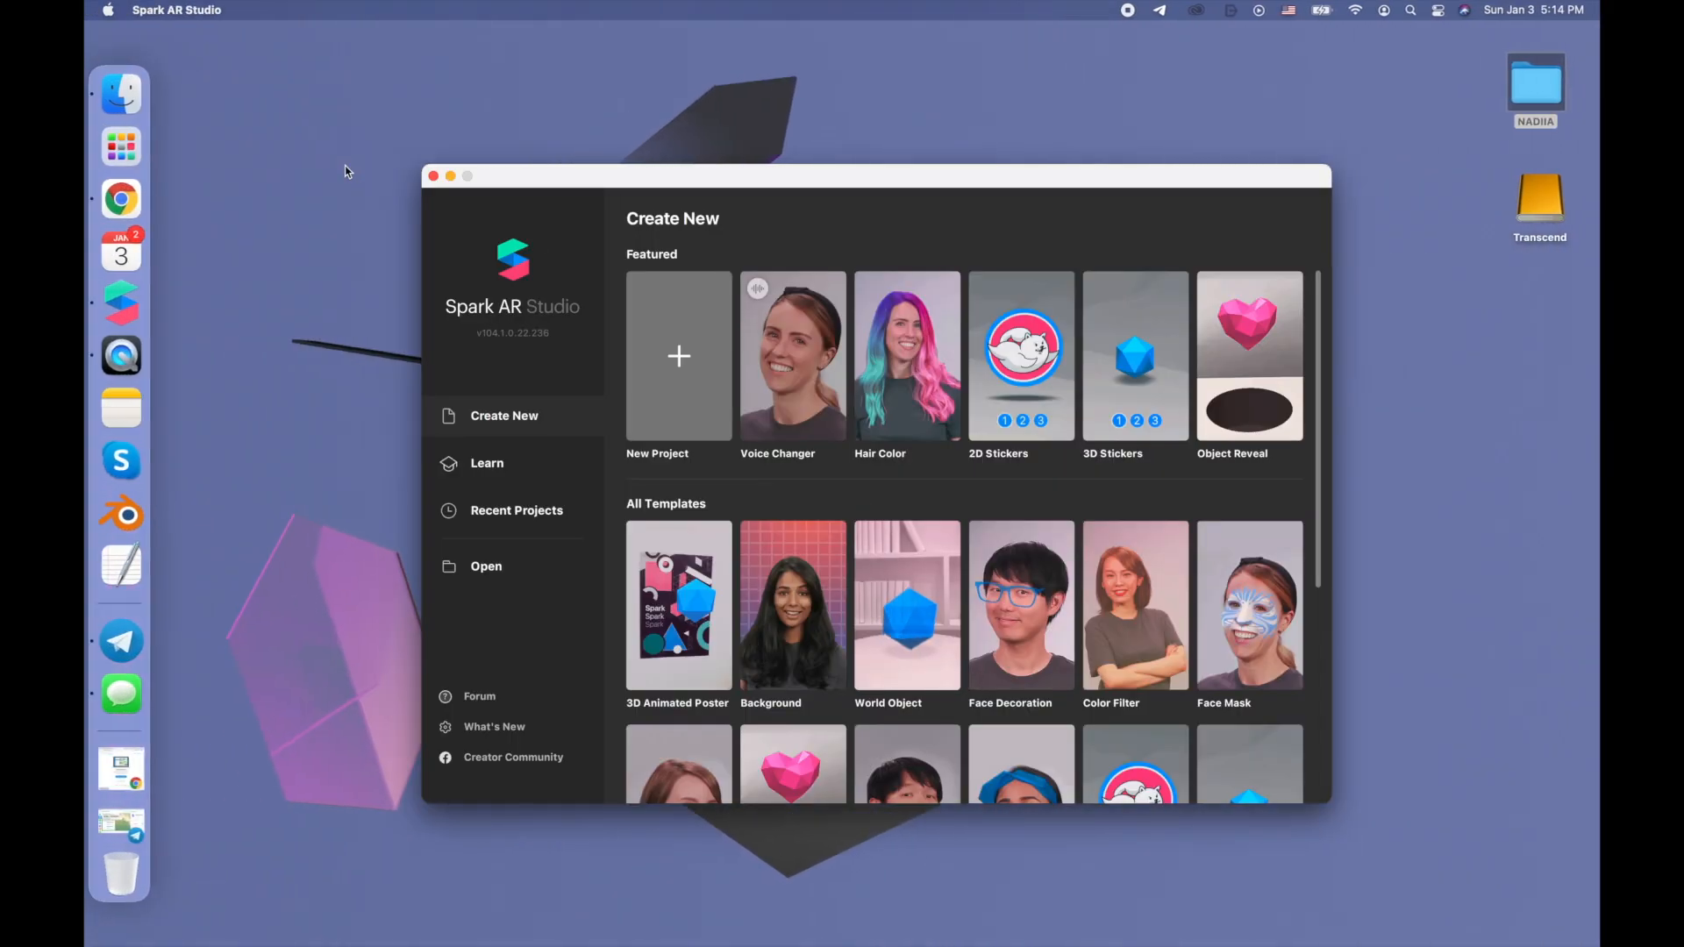
Switch to Telegram and save alpha eyebrows_2.png from the Spark AR USA channel to the Desktop
{"action": "left_click", "coordinate": [123, 824]}
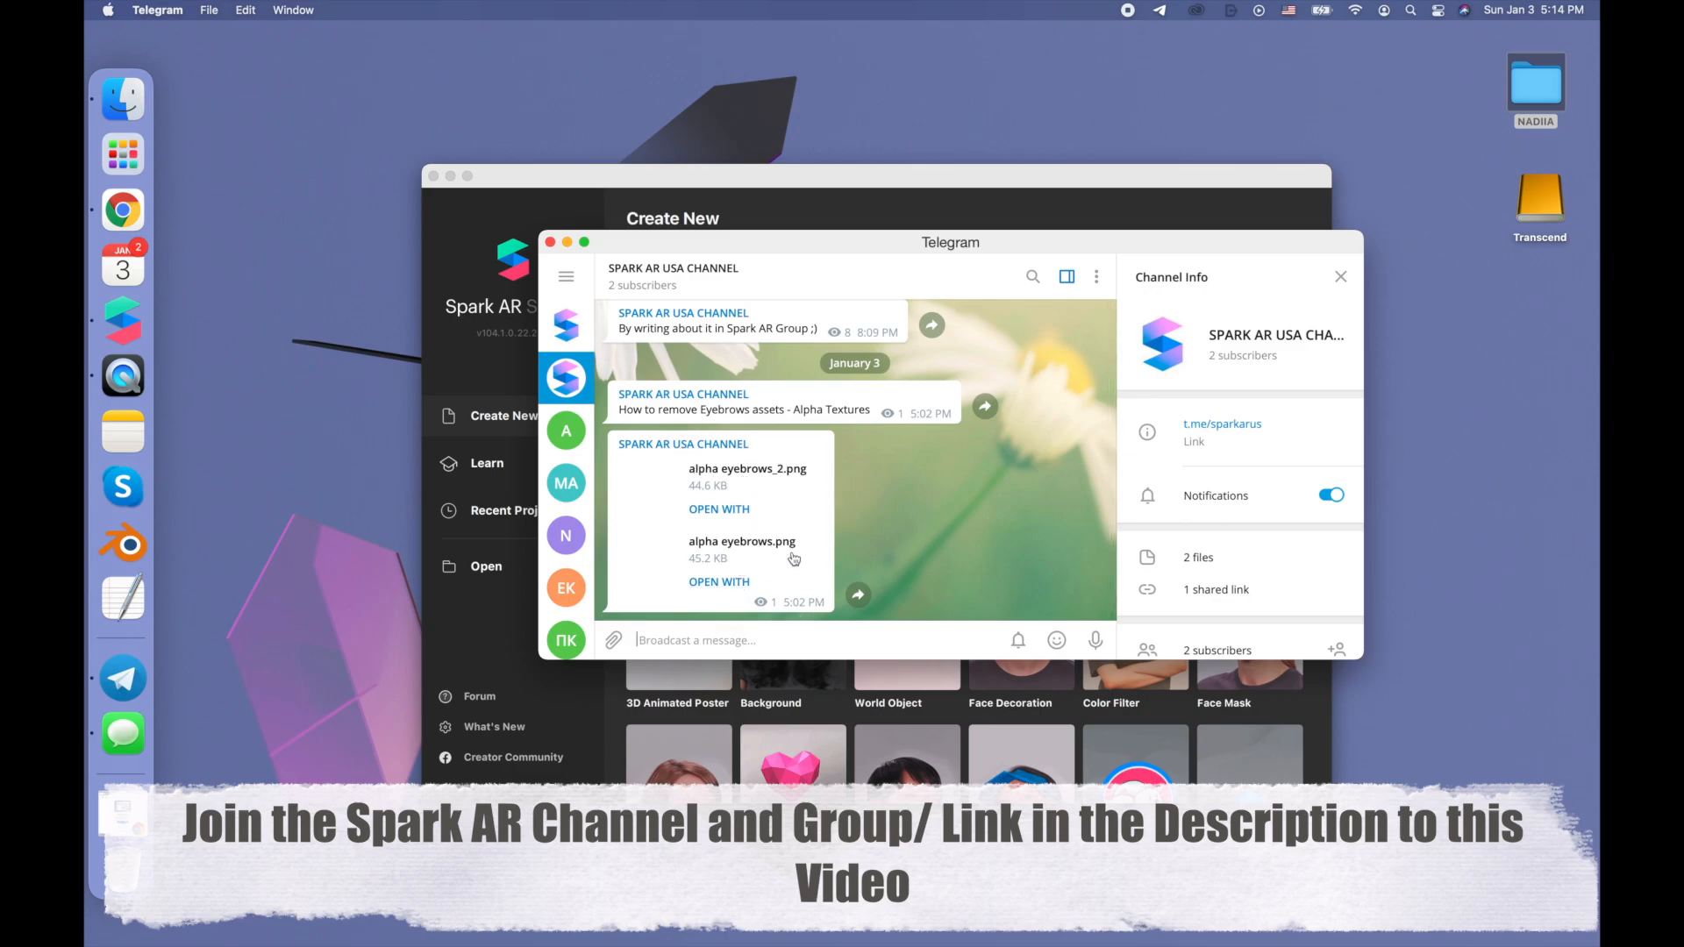
{"action": "left_click", "coordinate": [667, 487]}
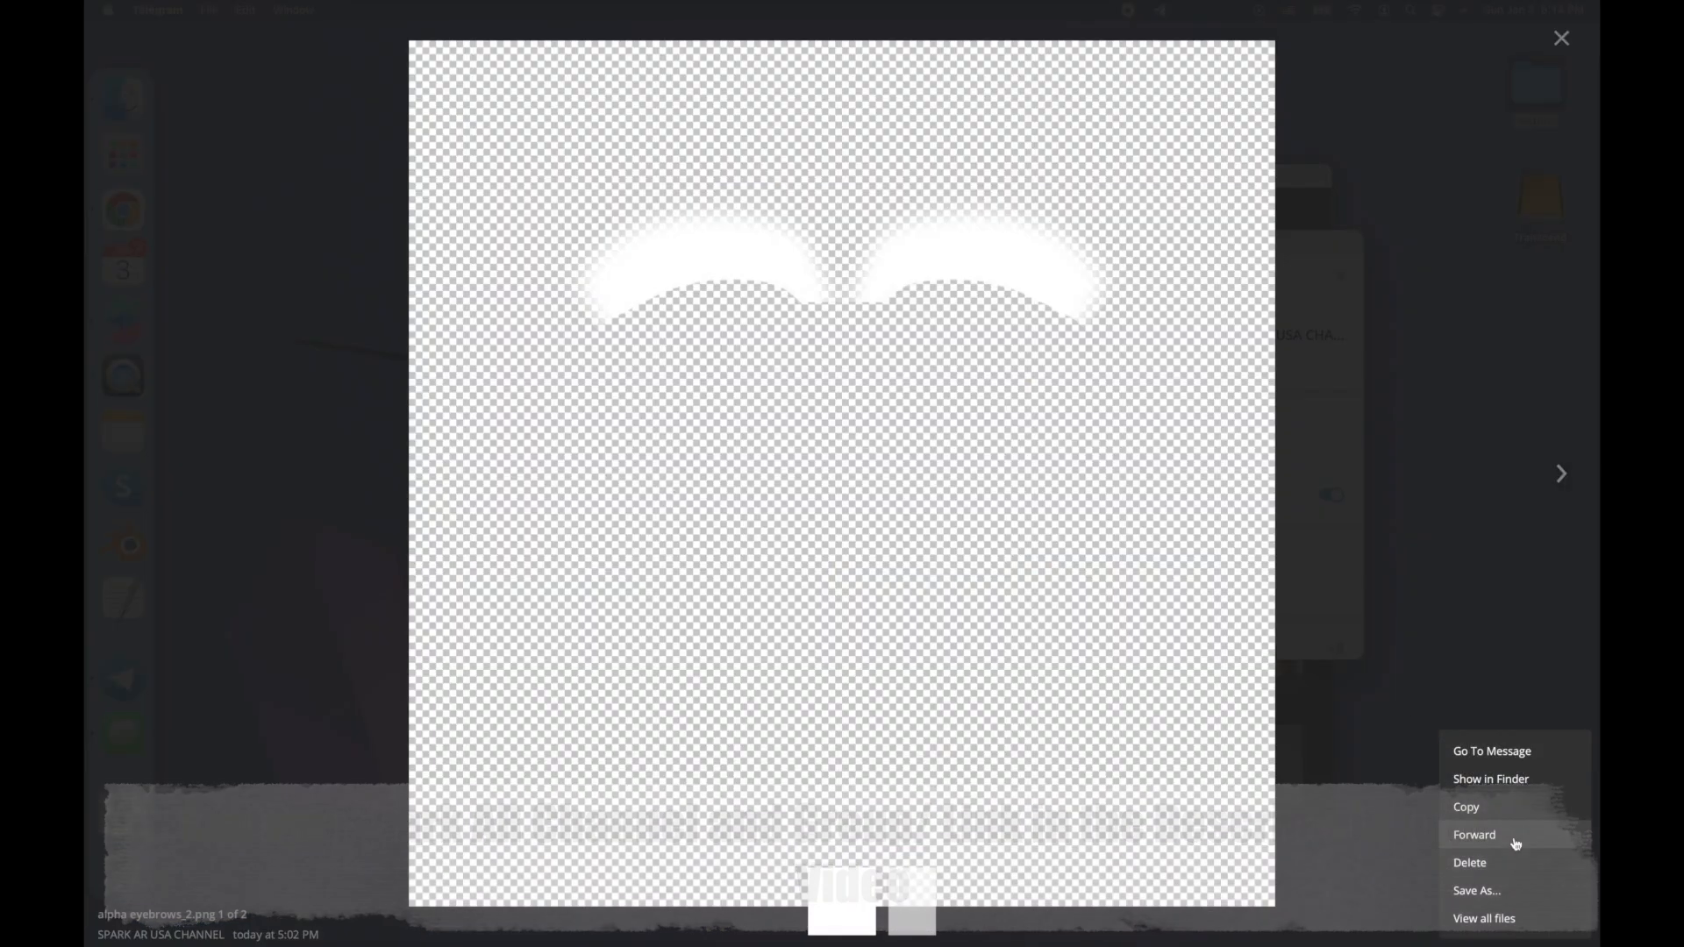
{"action": "left_click", "coordinate": [1504, 889]}
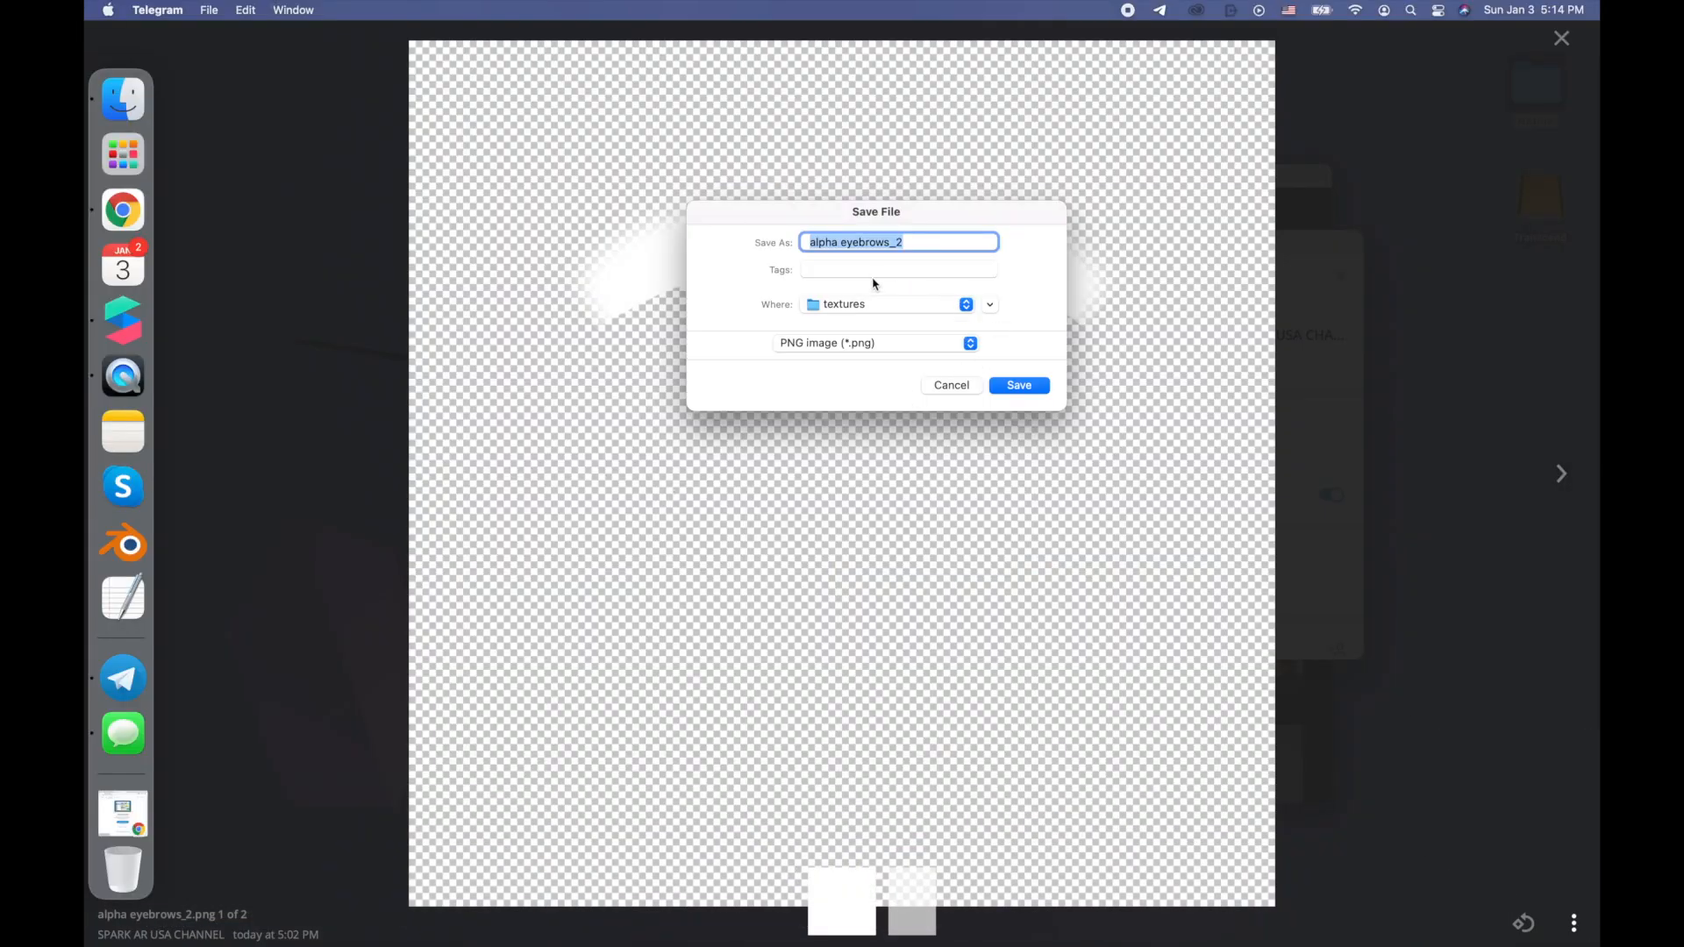
{"action": "left_click", "coordinate": [867, 304]}
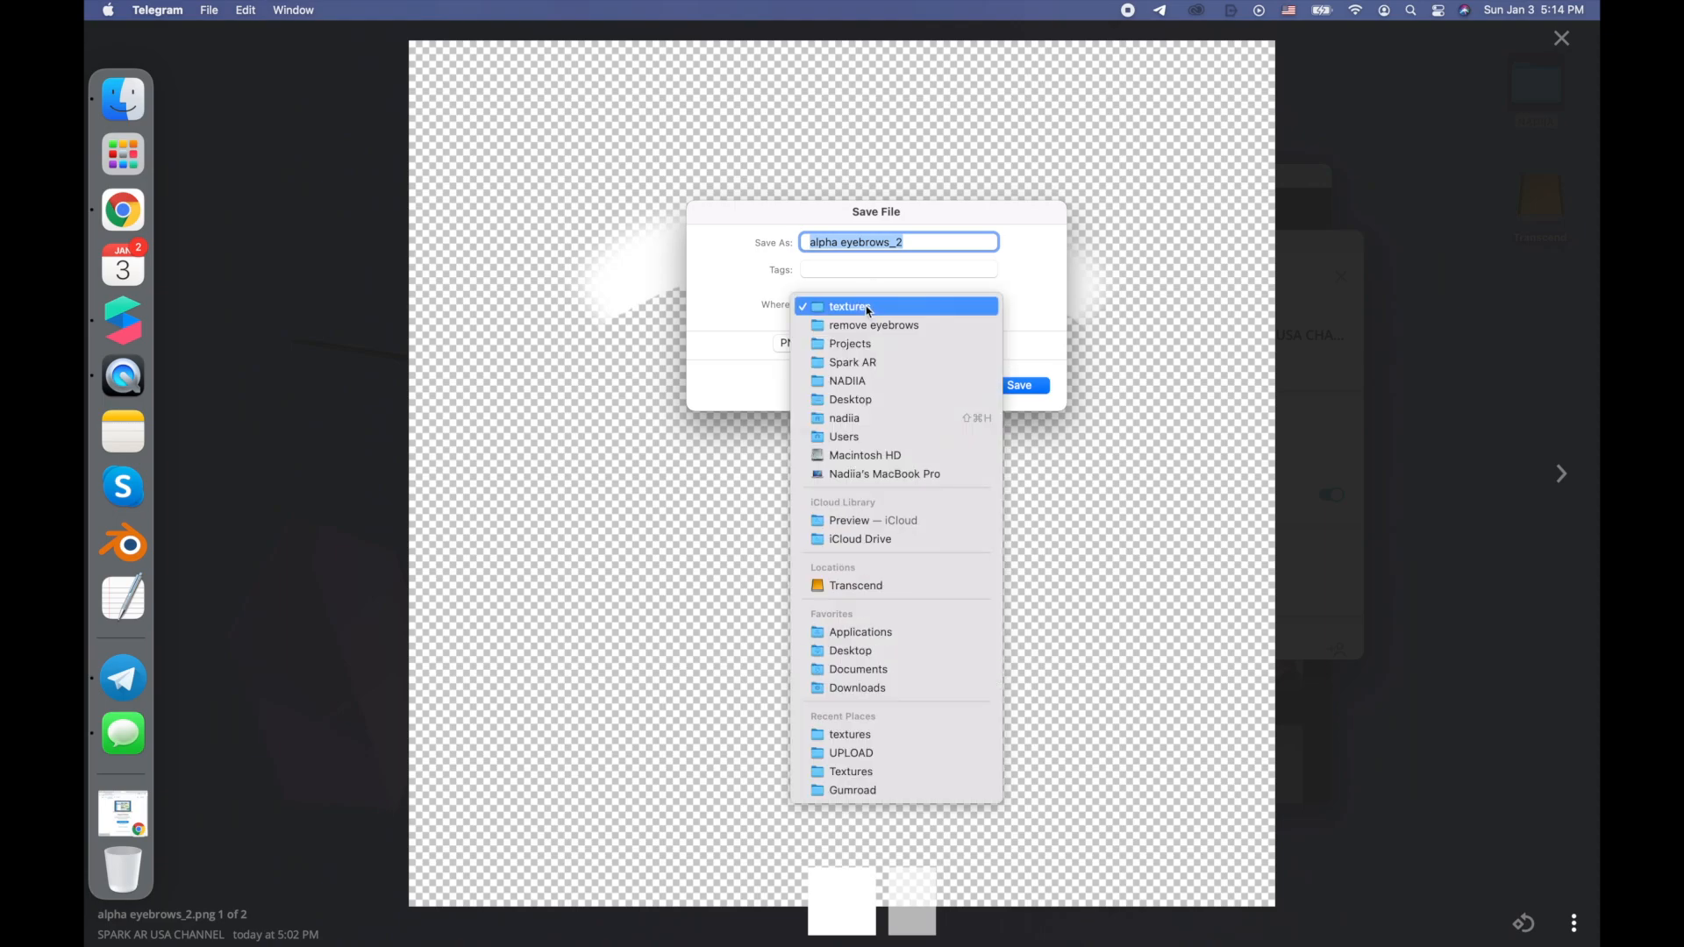
{"action": "left_click", "coordinate": [868, 399]}
{"action": "left_click", "coordinate": [1022, 388]}
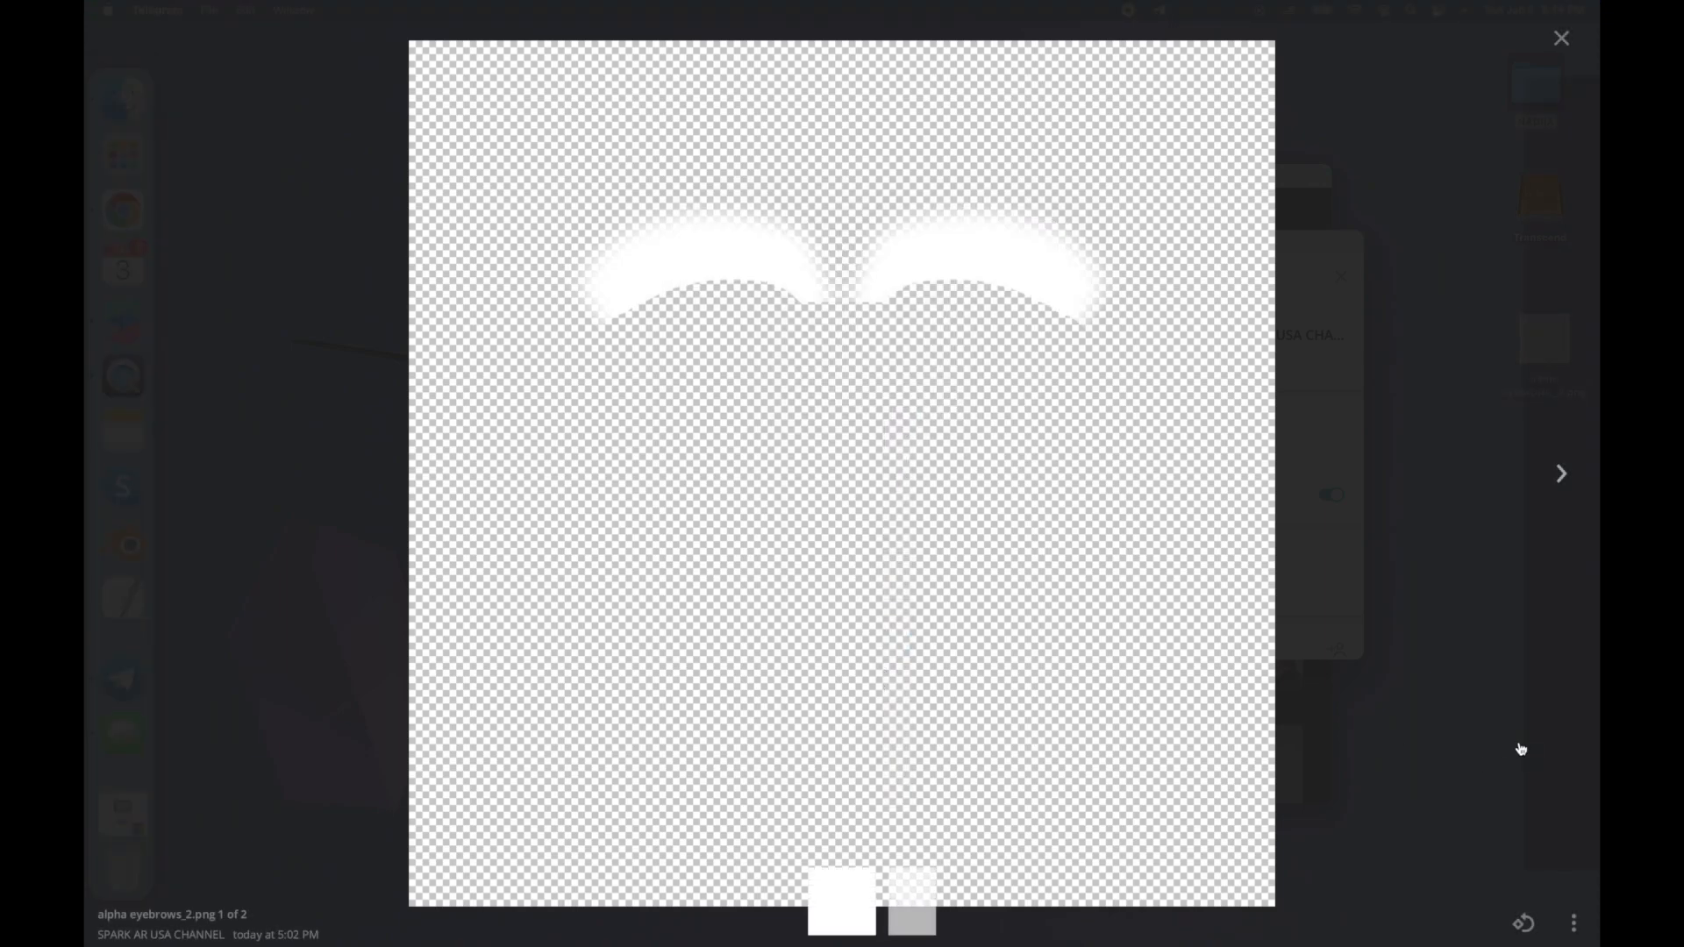
{"action": "left_click", "coordinate": [1562, 38]}
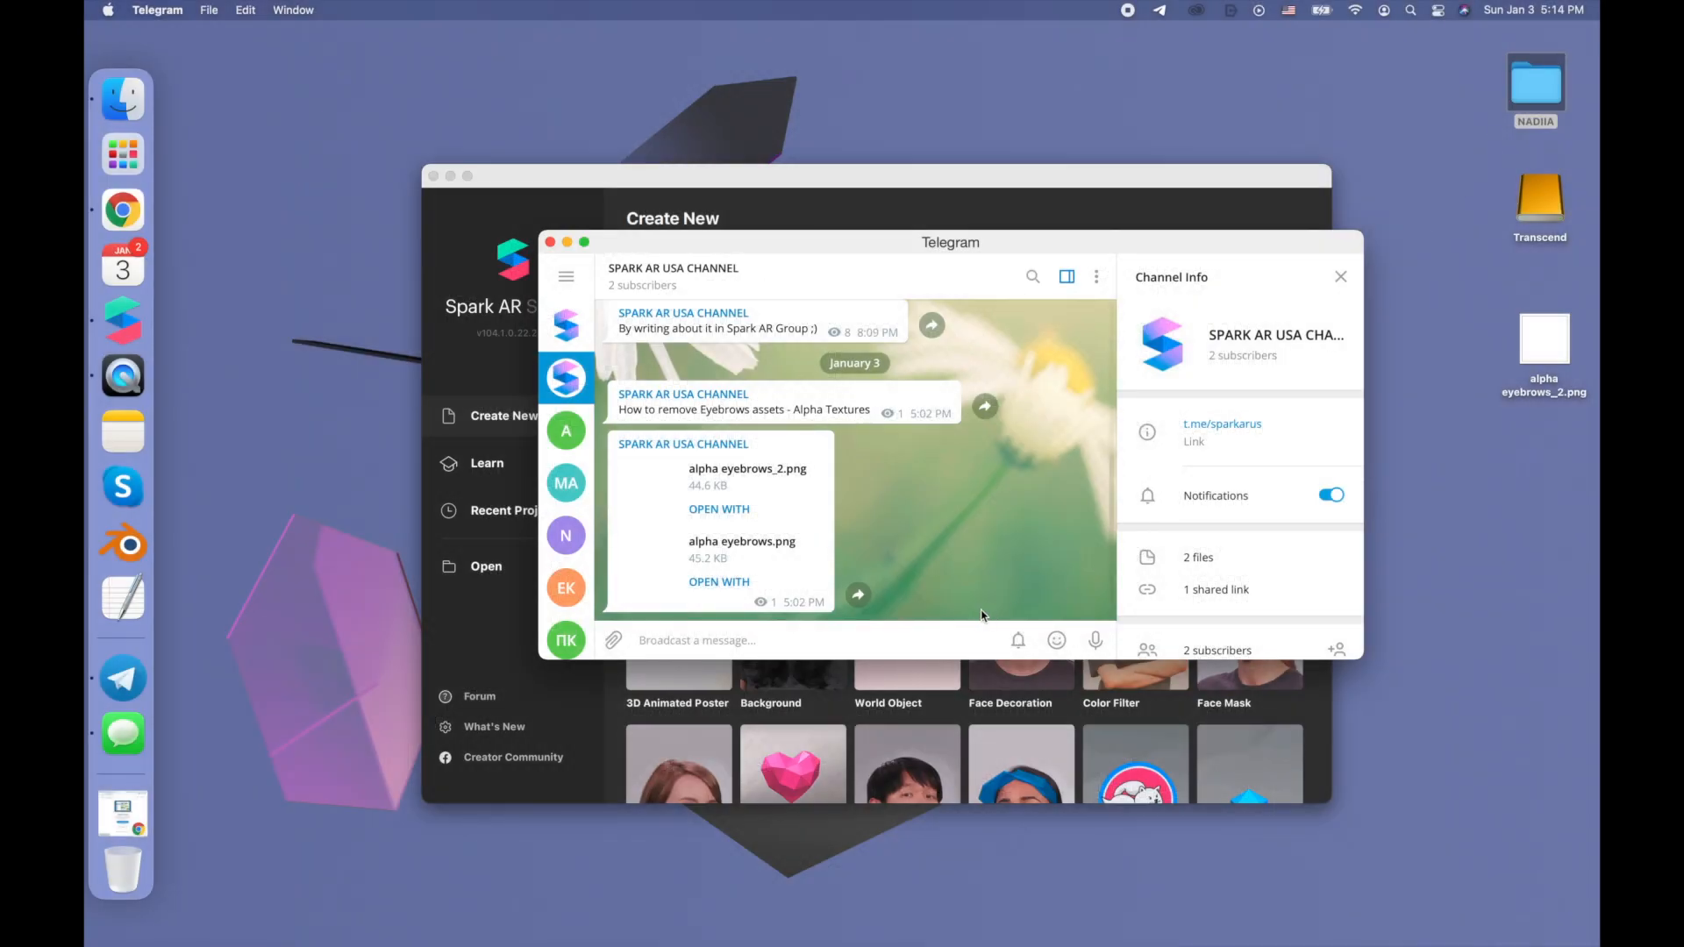
Save alpha eyebrows.png from the channel to the Desktop as a PNG image
{"action": "left_click", "coordinate": [772, 558]}
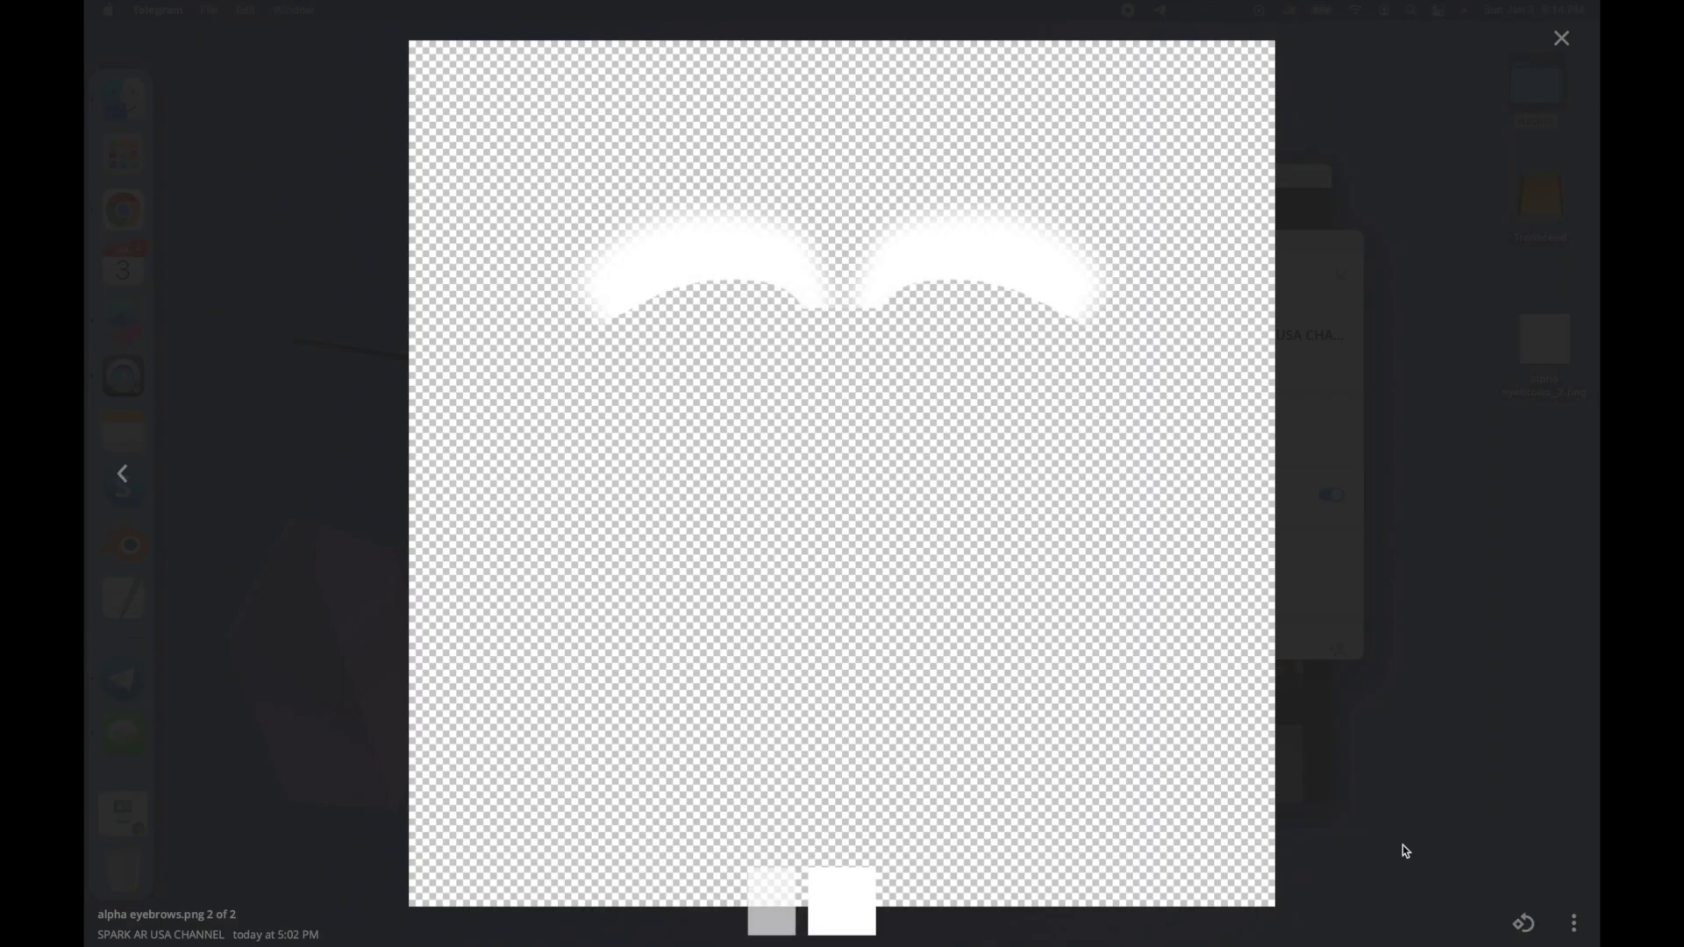
{"action": "left_click", "coordinate": [1570, 920]}
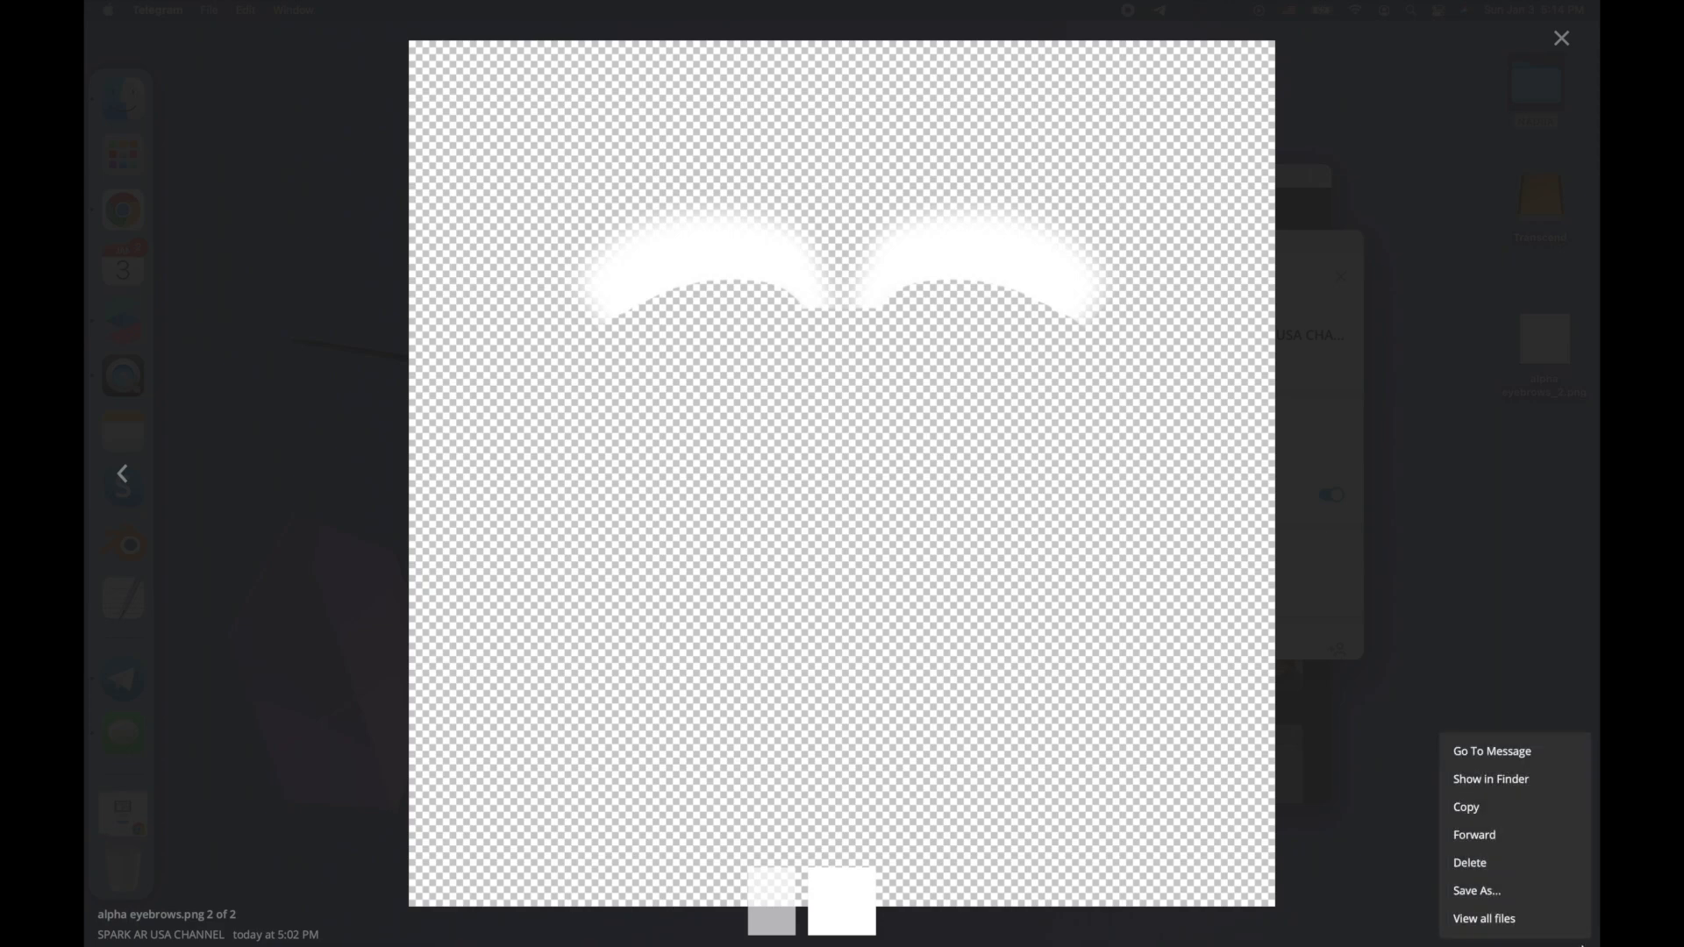
{"action": "left_click", "coordinate": [1510, 891]}
{"action": "left_click", "coordinate": [888, 312]}
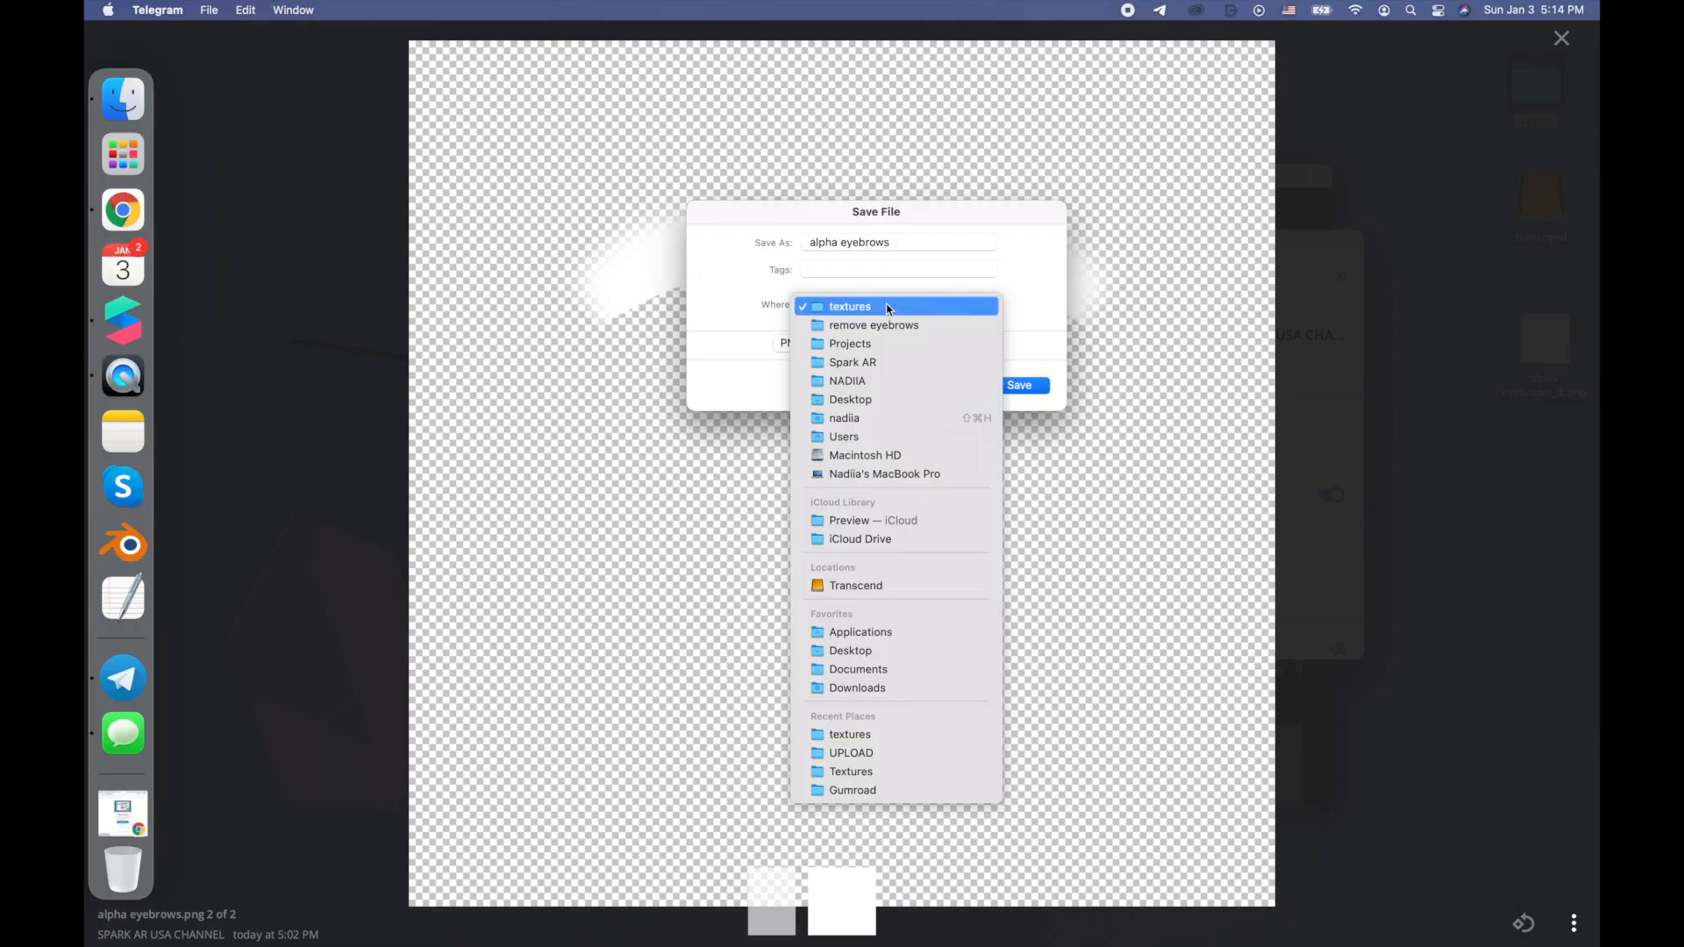
{"action": "left_click", "coordinate": [880, 400]}
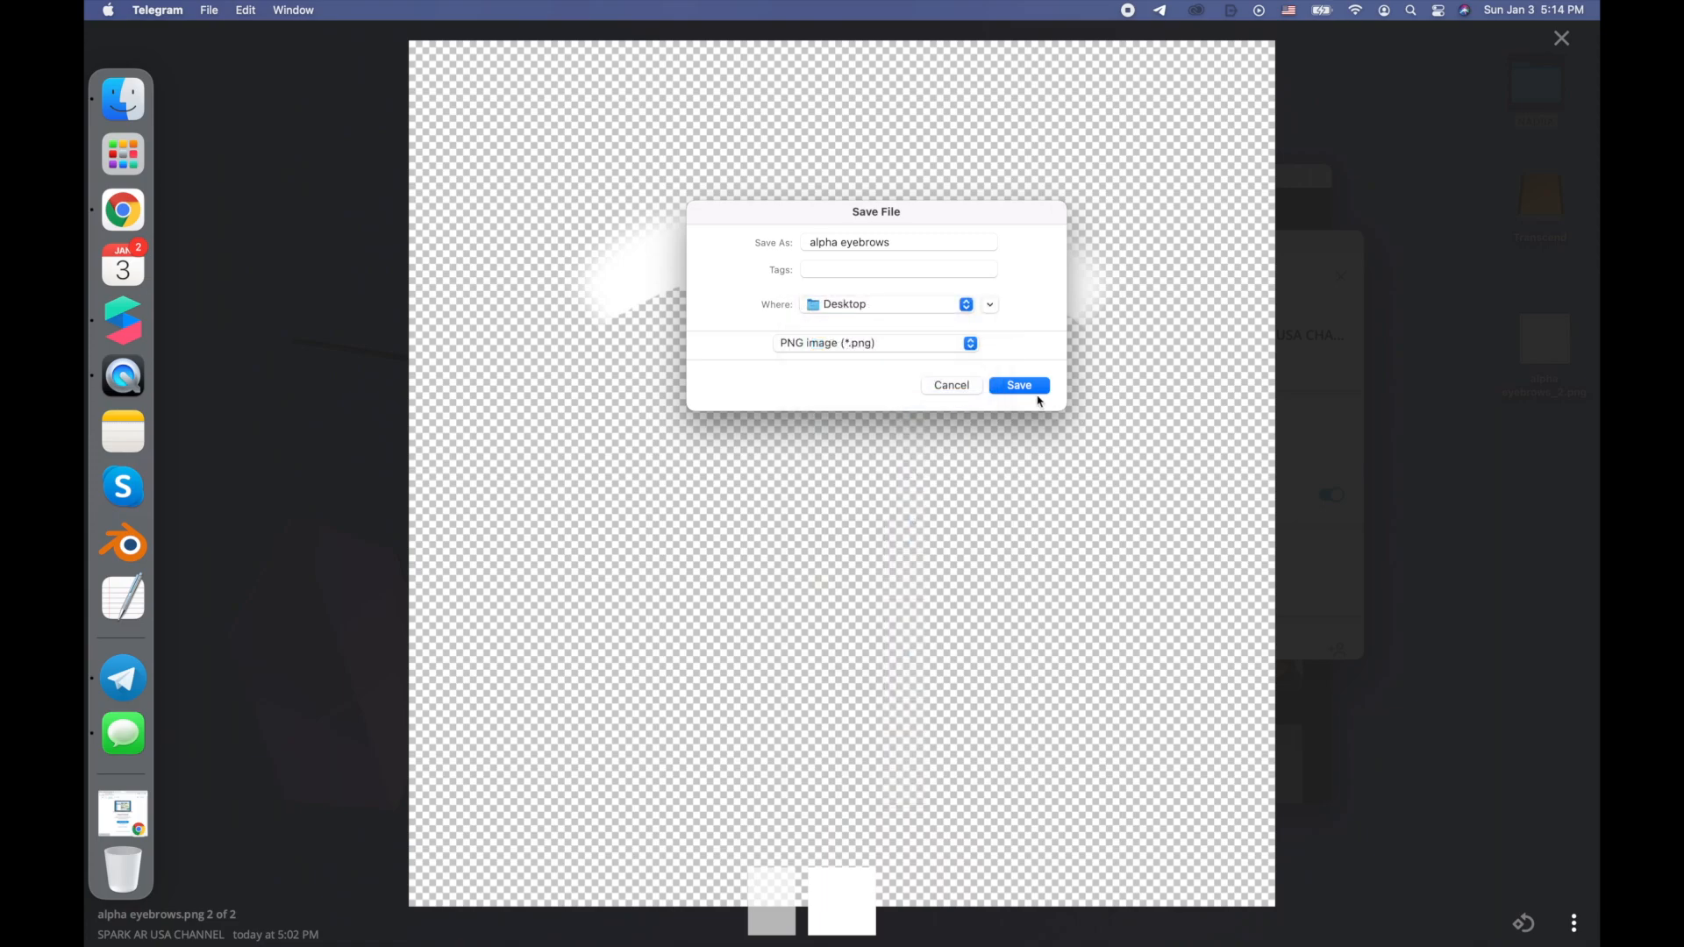
{"action": "left_click", "coordinate": [1022, 386]}
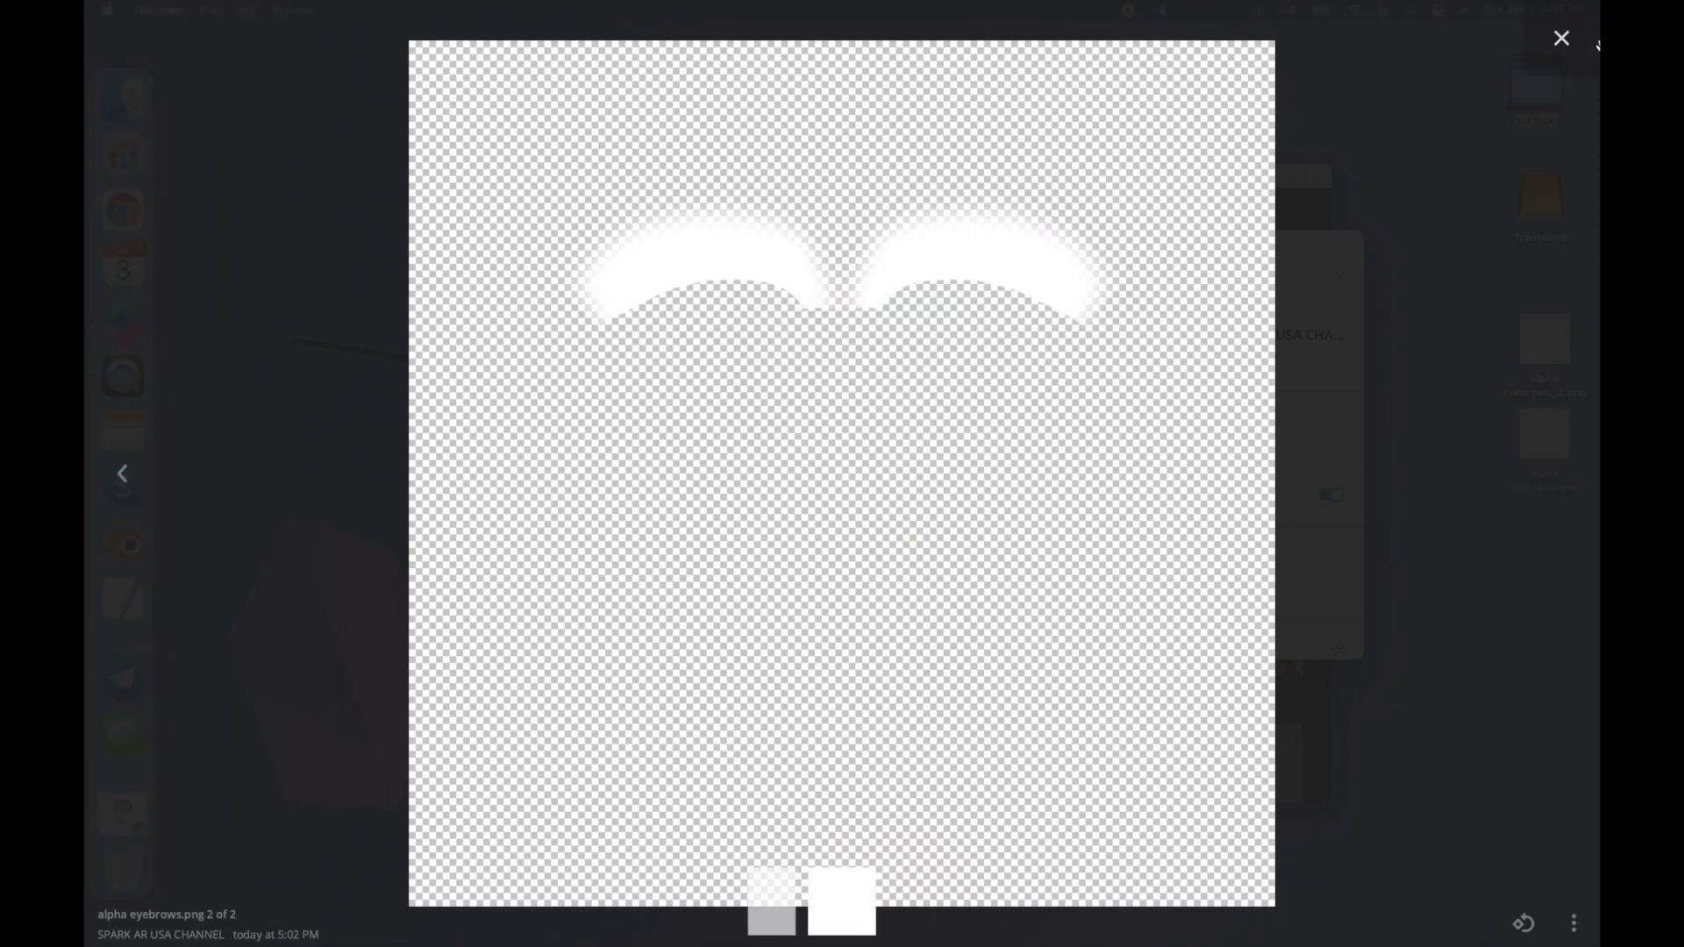
{"action": "left_click", "coordinate": [1560, 38]}
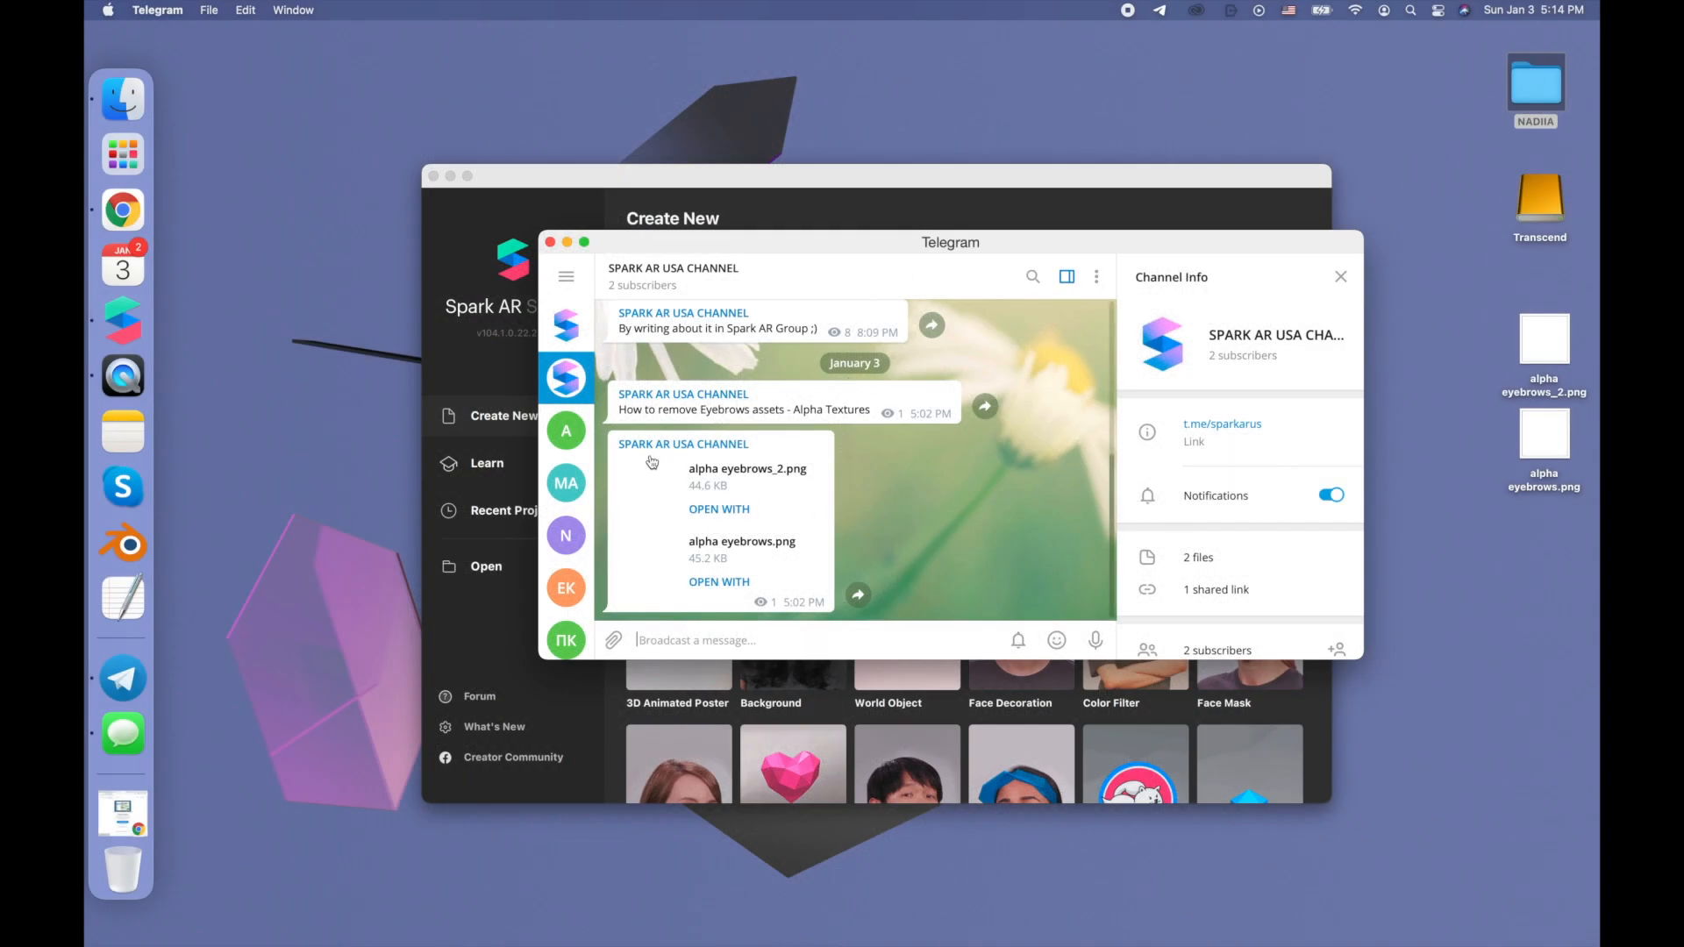
{"action": "left_click", "coordinate": [565, 323]}
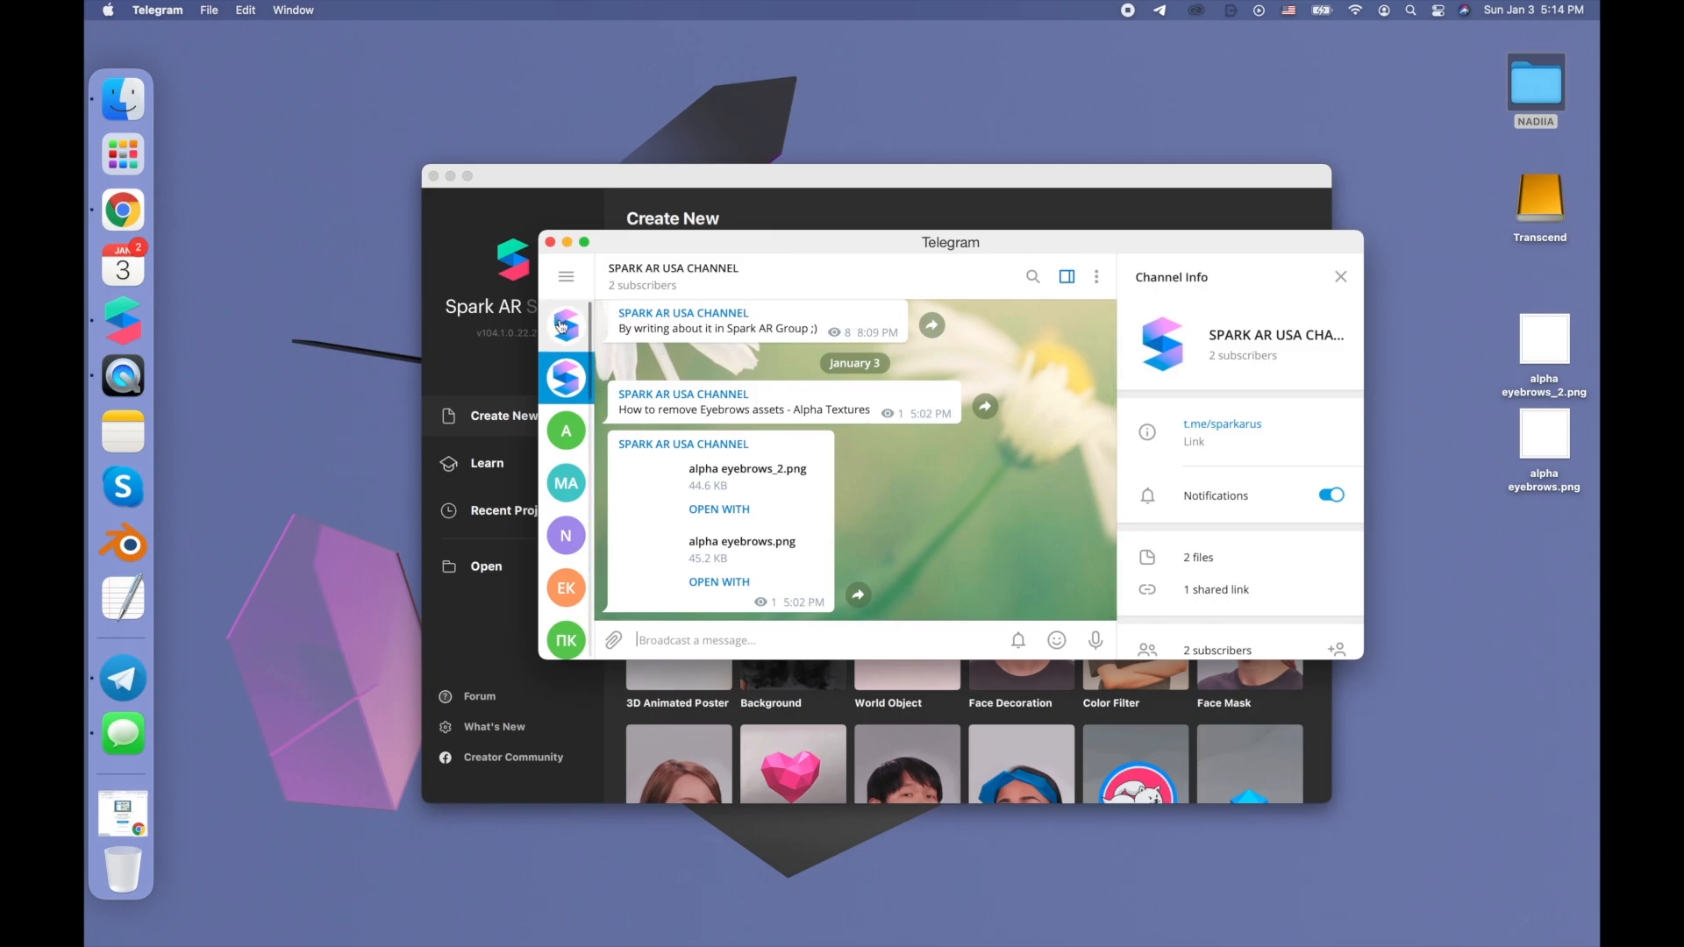
{"action": "left_click", "coordinate": [566, 379]}
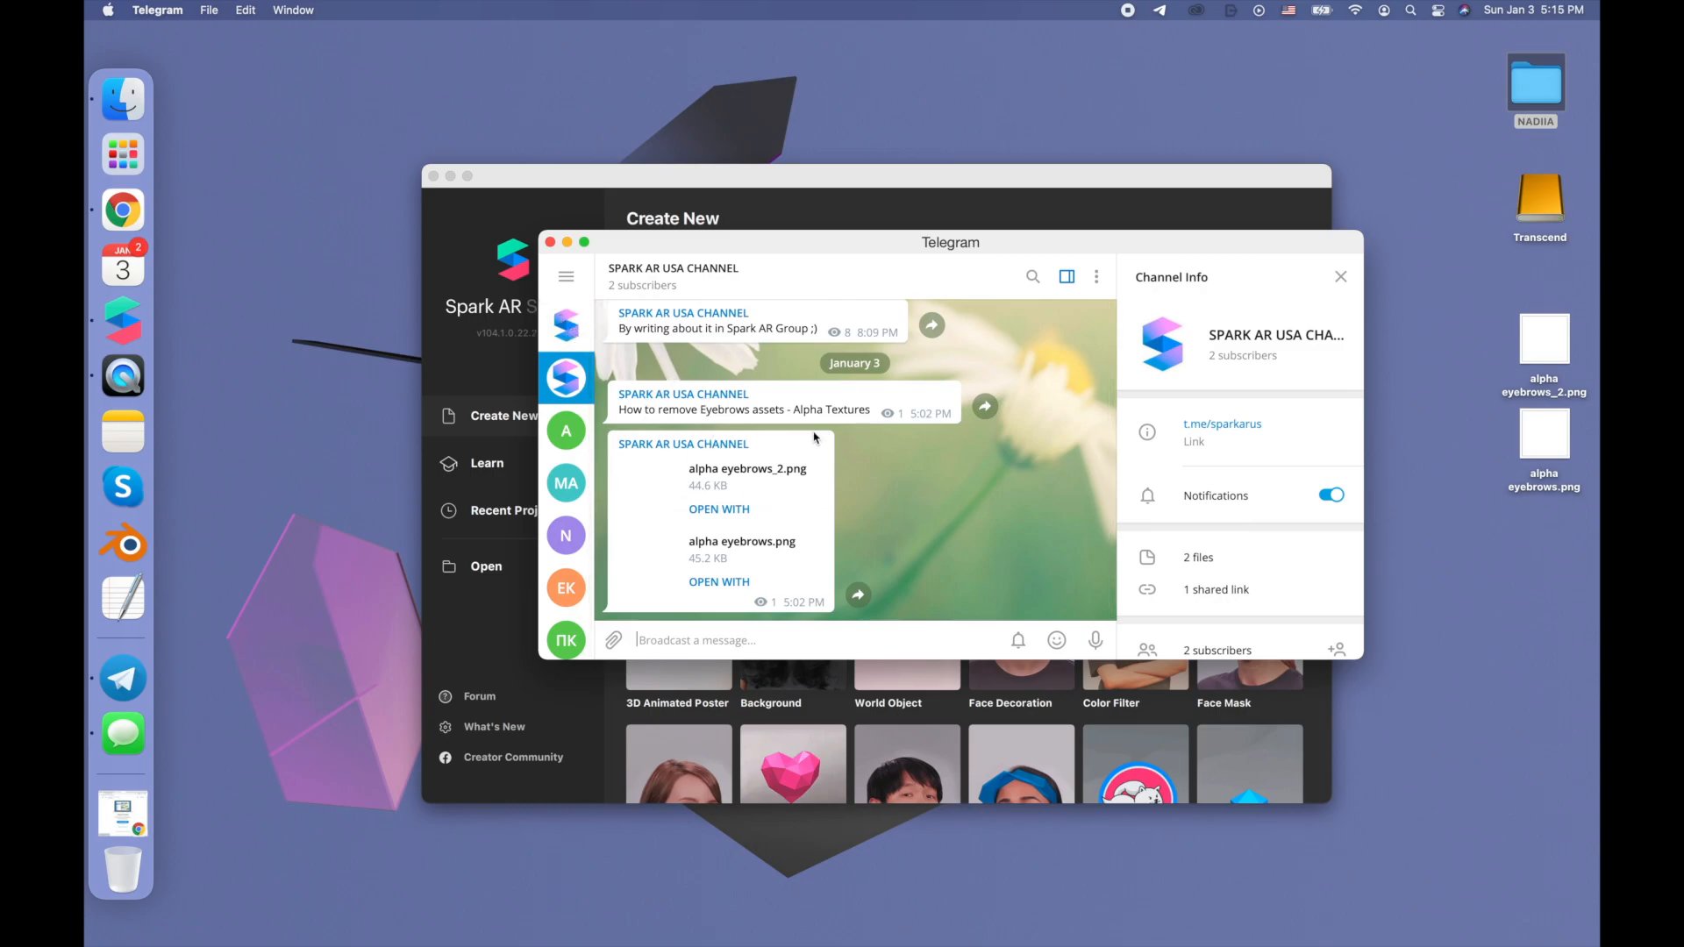
Minimize Telegram and create a new blank project in Spark AR Studio
{"action": "left_click", "coordinate": [568, 243]}
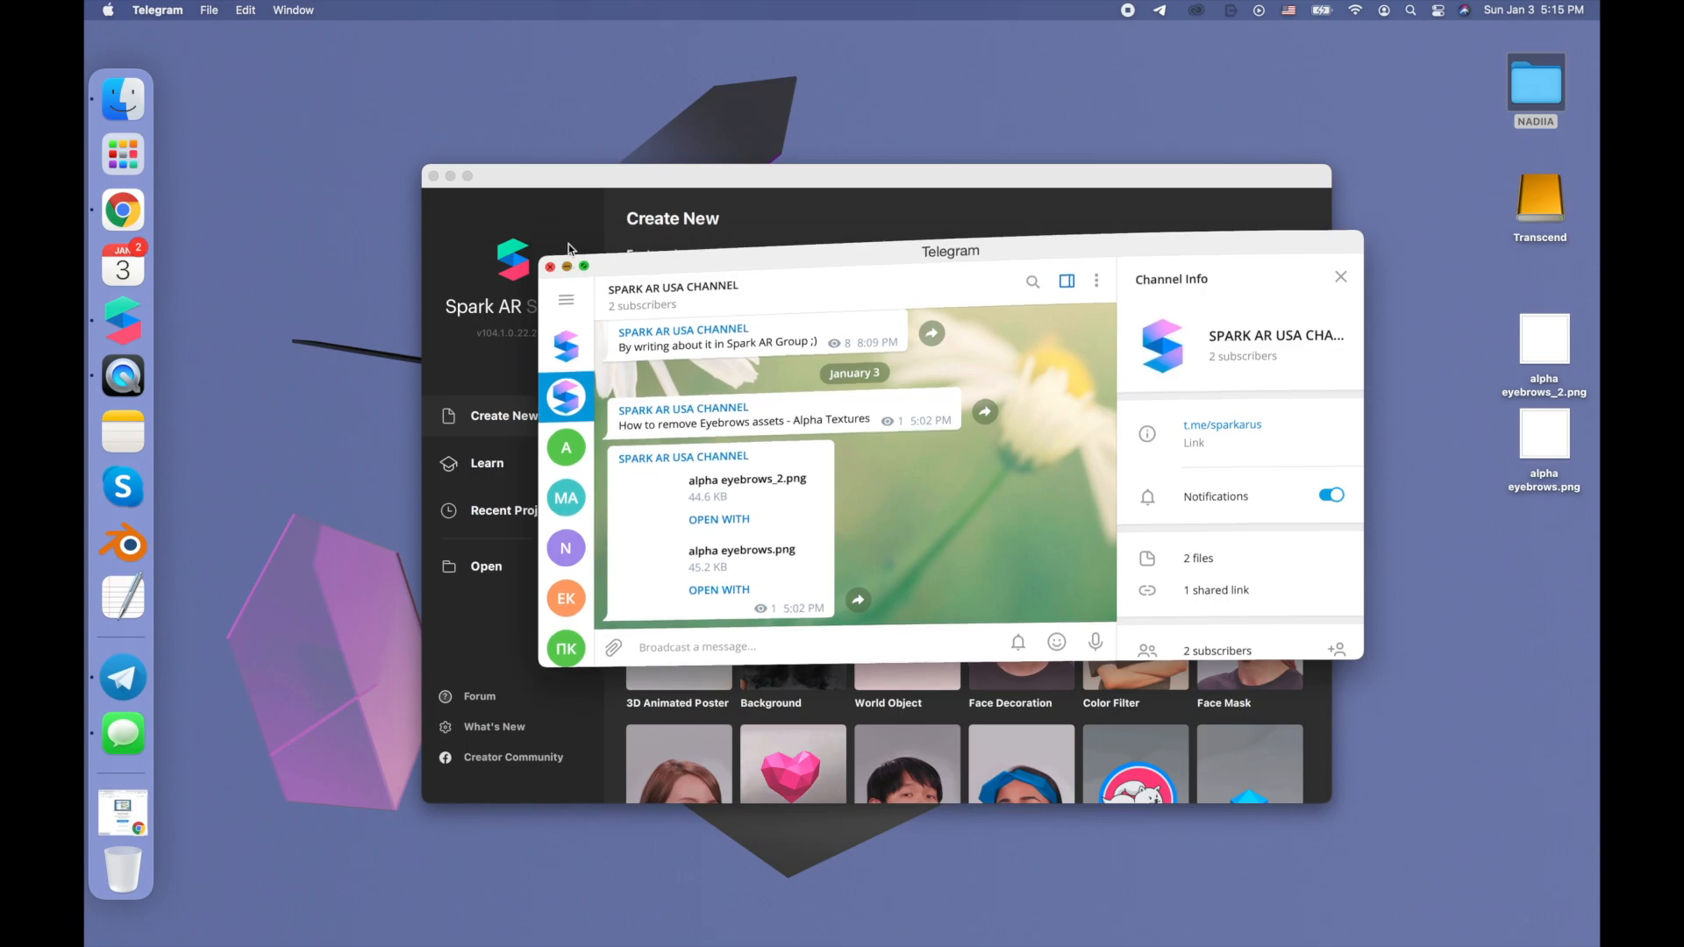
{"action": "left_click", "coordinate": [664, 393]}
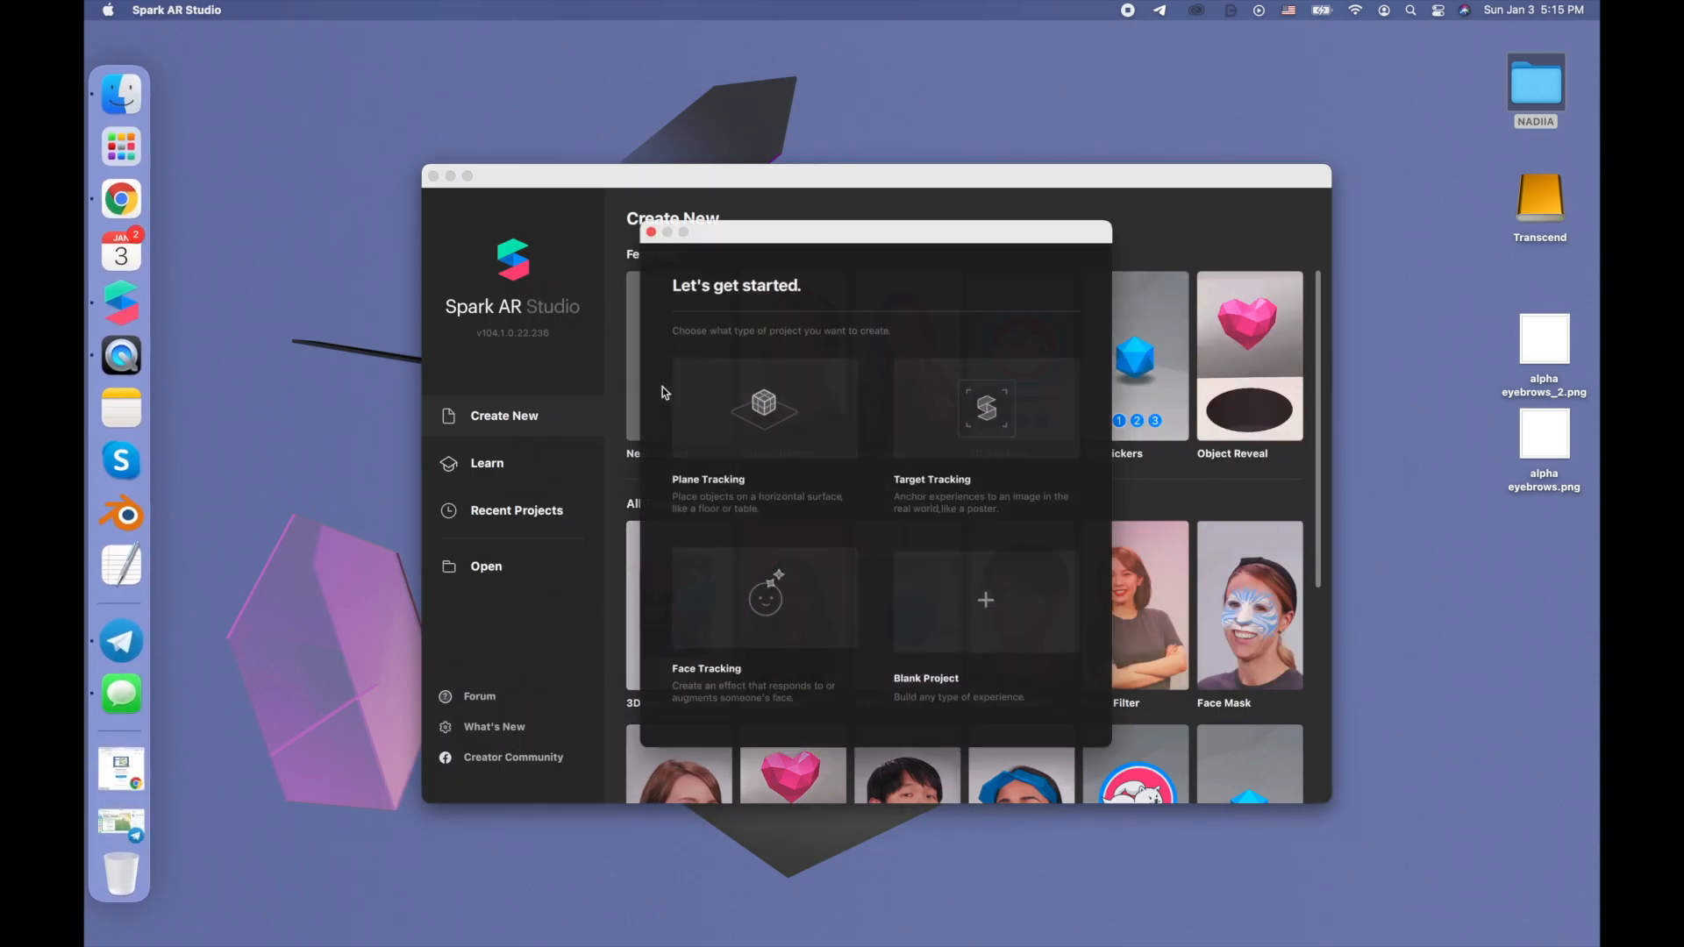
{"action": "left_click", "coordinate": [989, 594]}
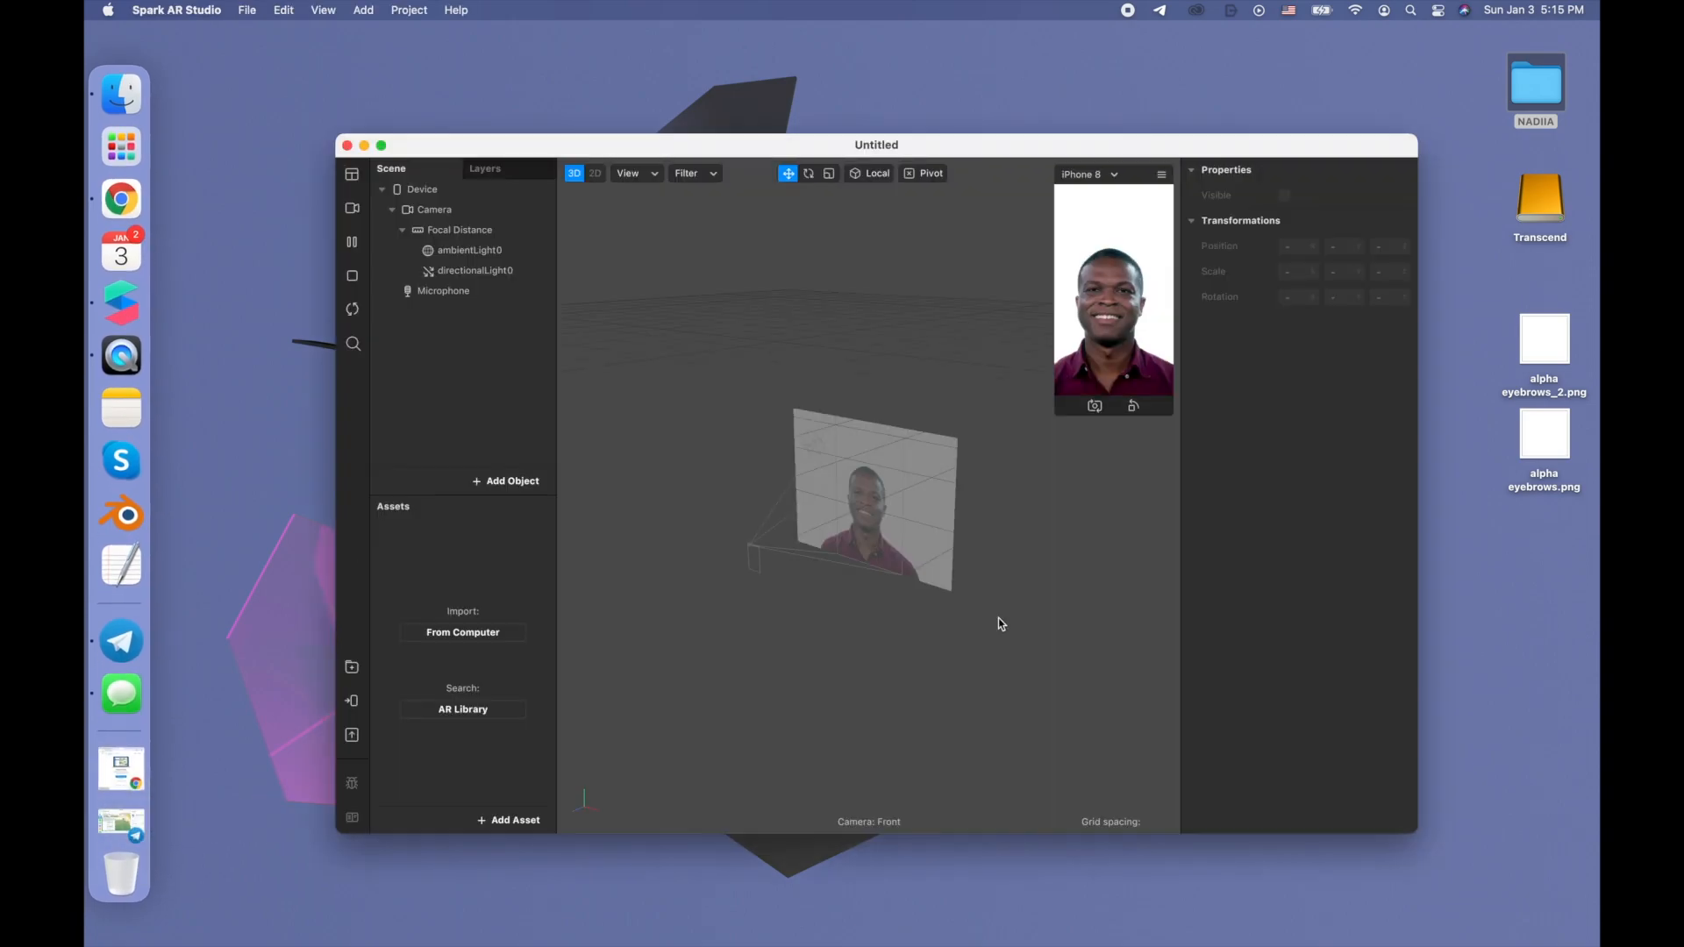
Import both alpha eyebrows PNG files from the Desktop as textures and set them to no compression
{"action": "left_click_drag", "start_coordinate": [1591, 328], "coordinate": [445, 678]}
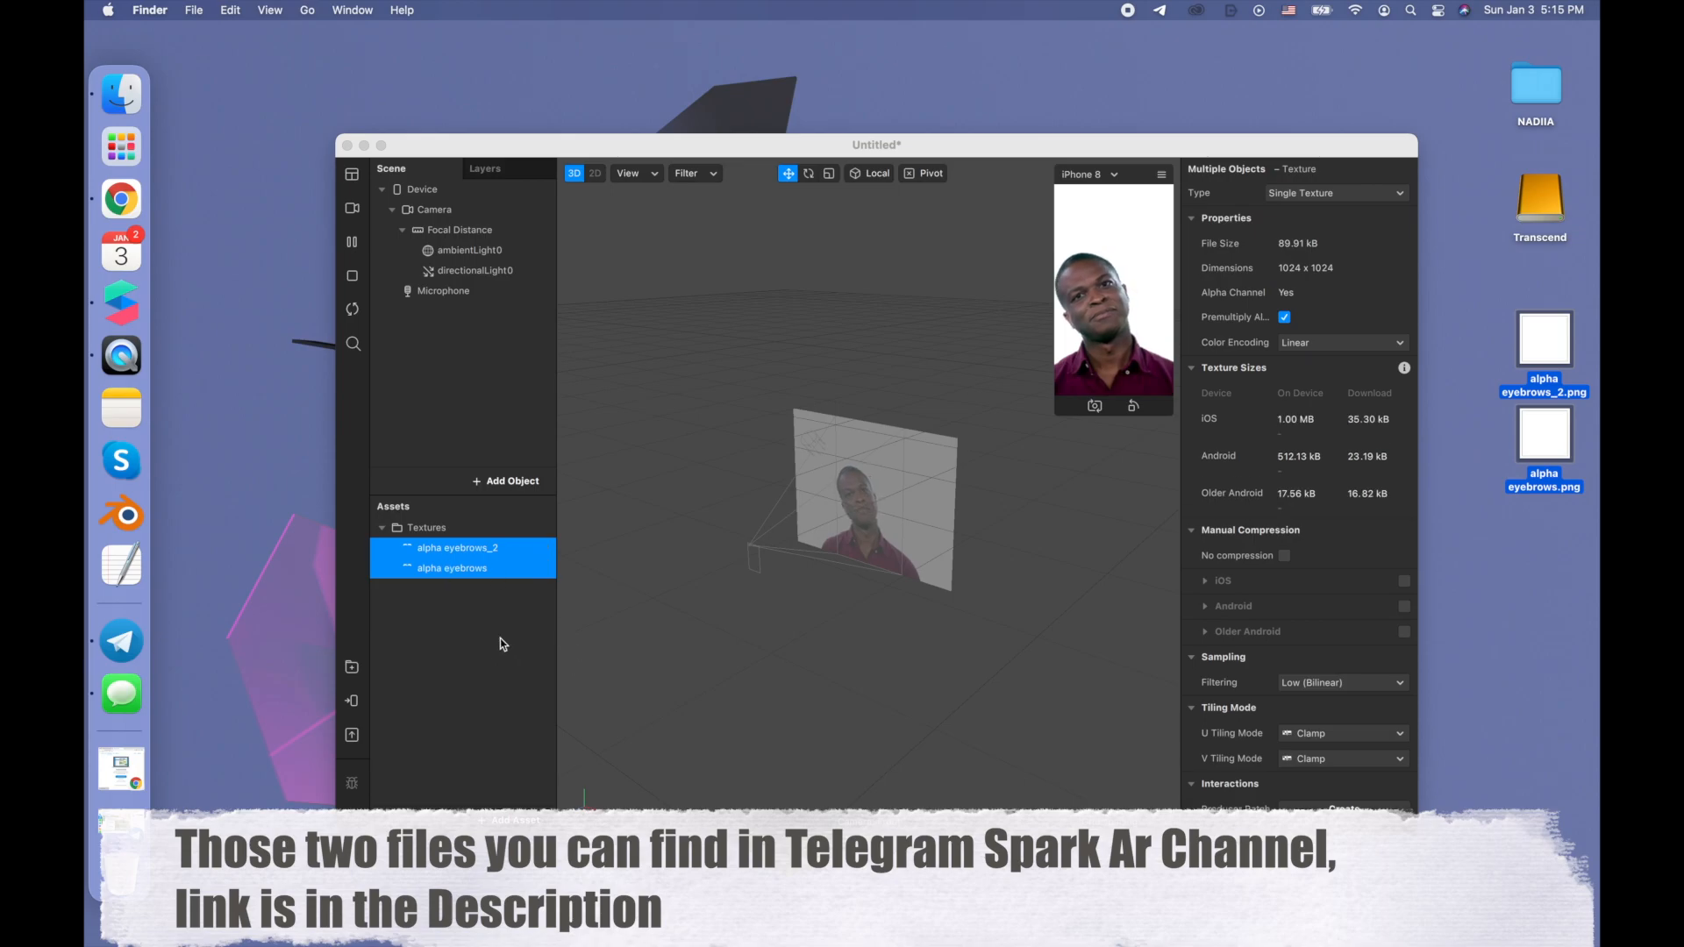
{"action": "left_click", "coordinate": [1283, 556]}
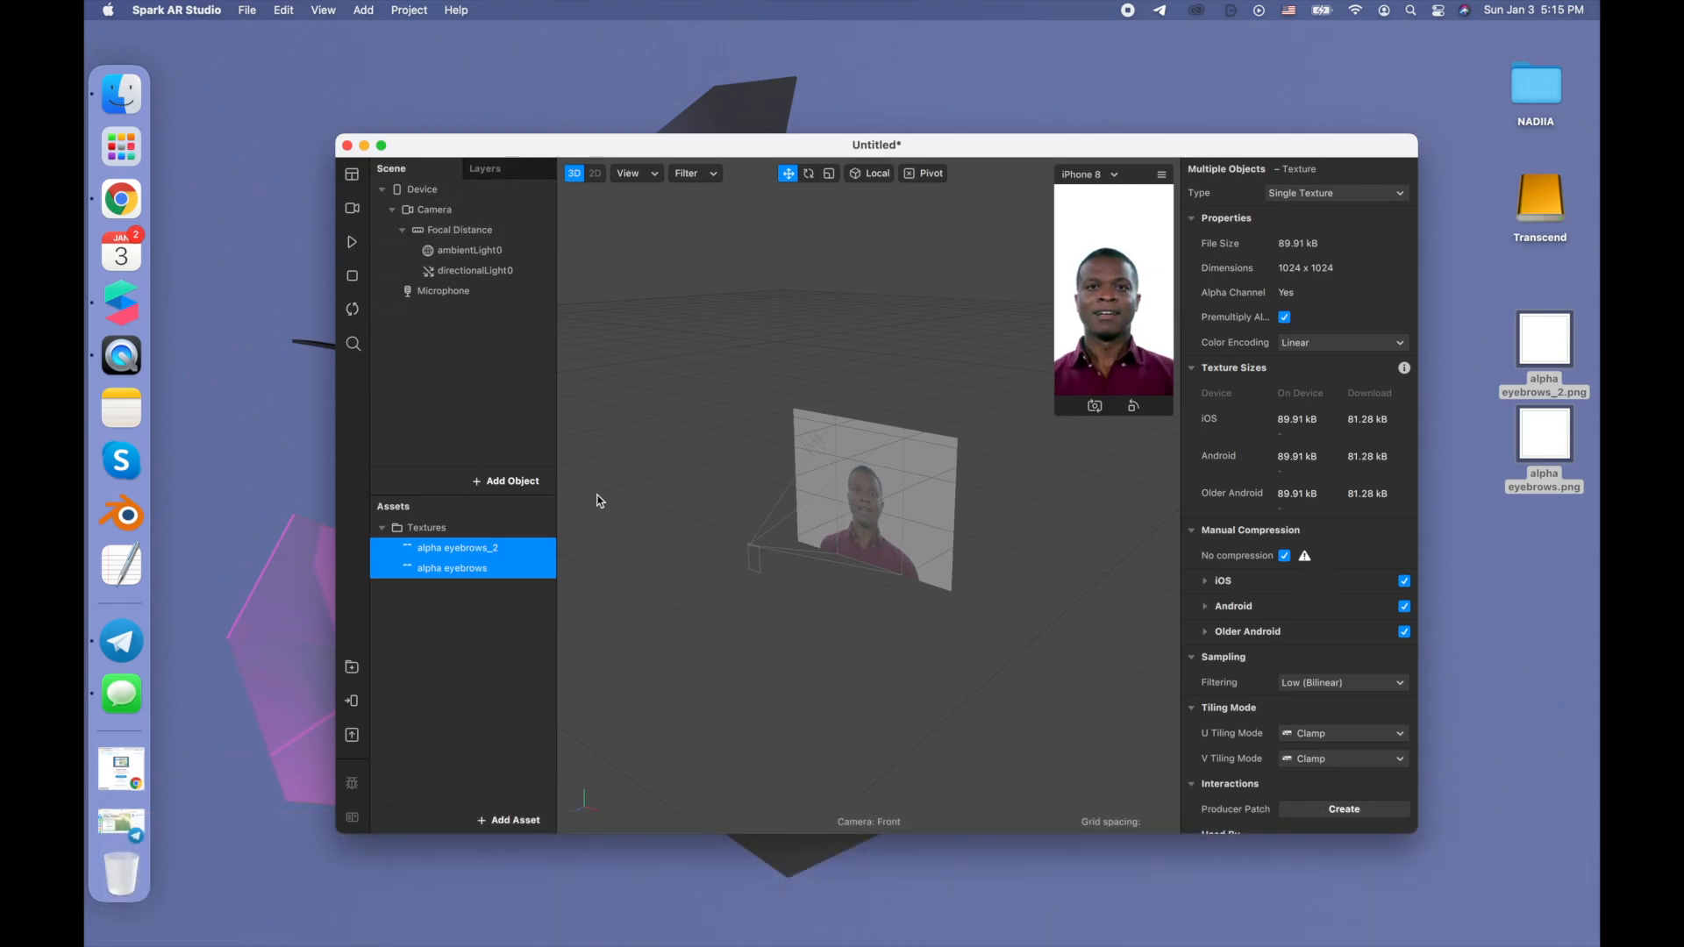
Add a Face Mesh to the scene and turn off its Eyes and Mouth options
{"action": "left_click", "coordinate": [512, 485]}
{"action": "left_click", "coordinate": [332, 403]}
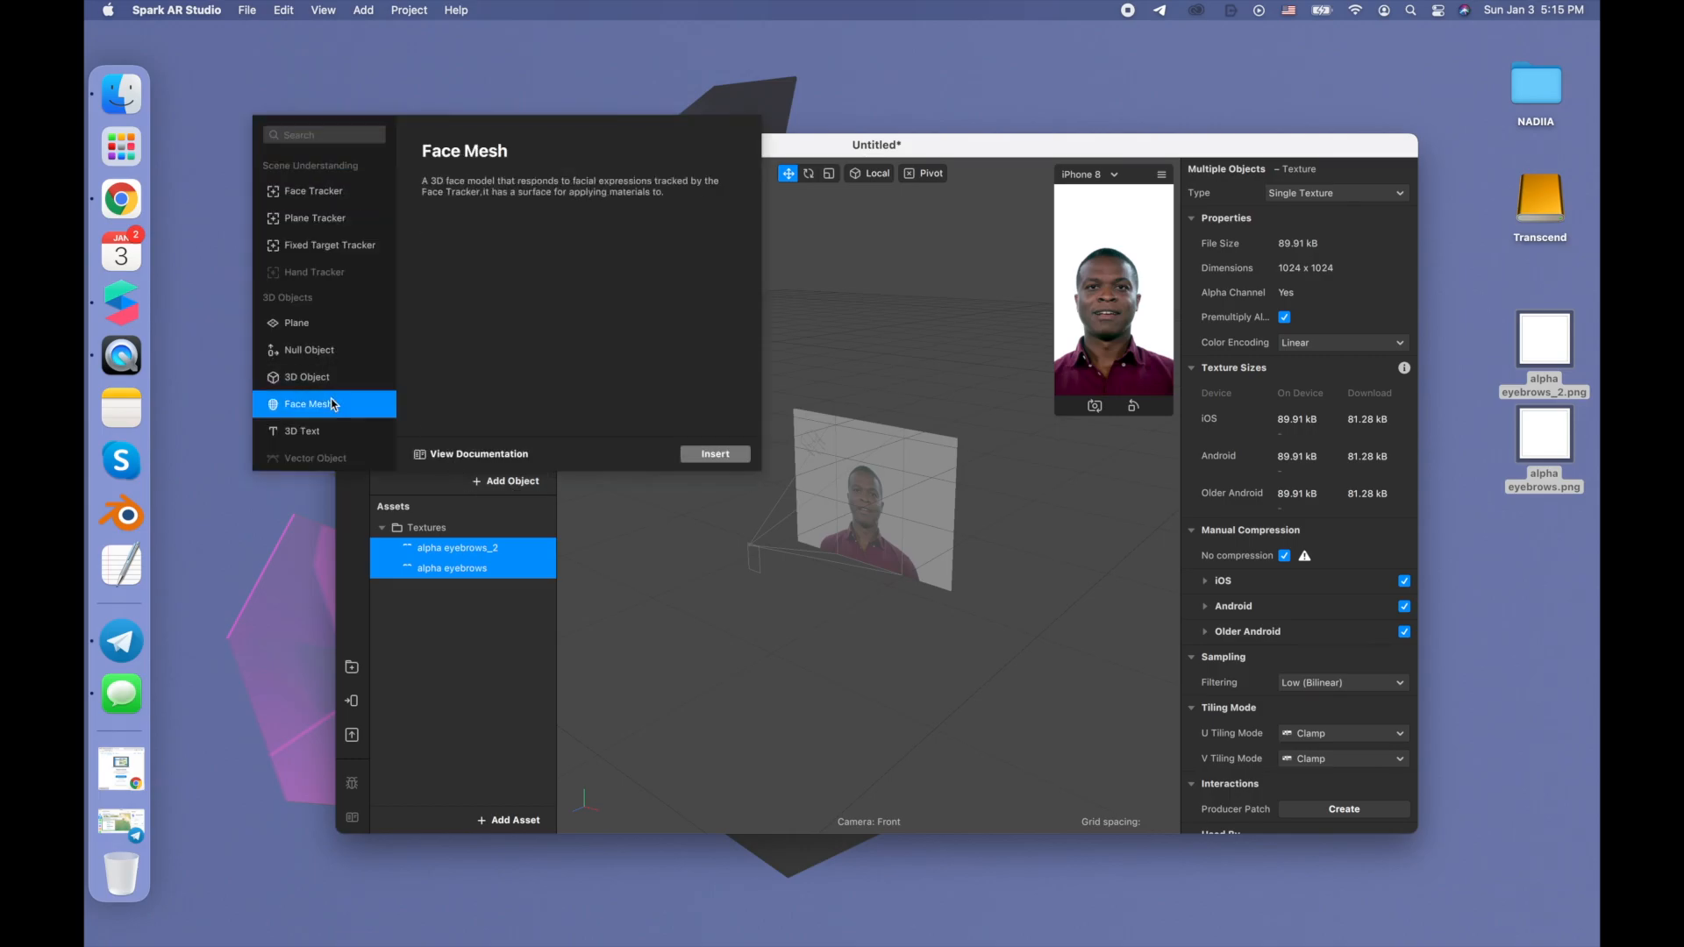
{"action": "double_click", "coordinate": [332, 404]}
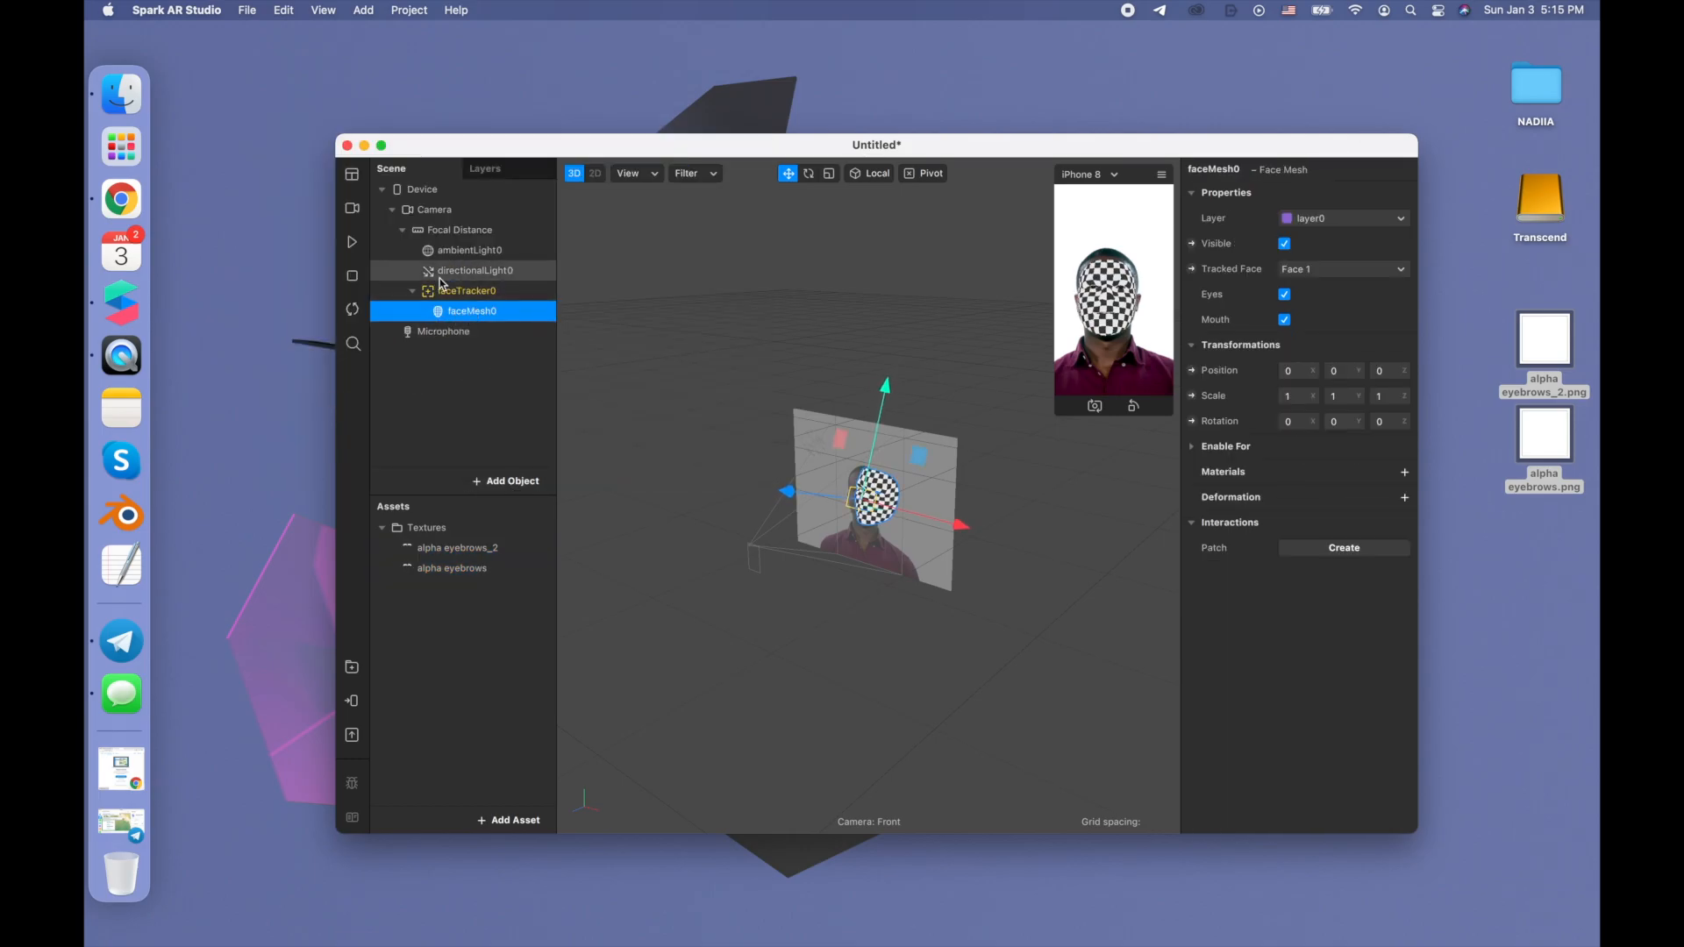
{"action": "left_click", "coordinate": [1285, 296]}
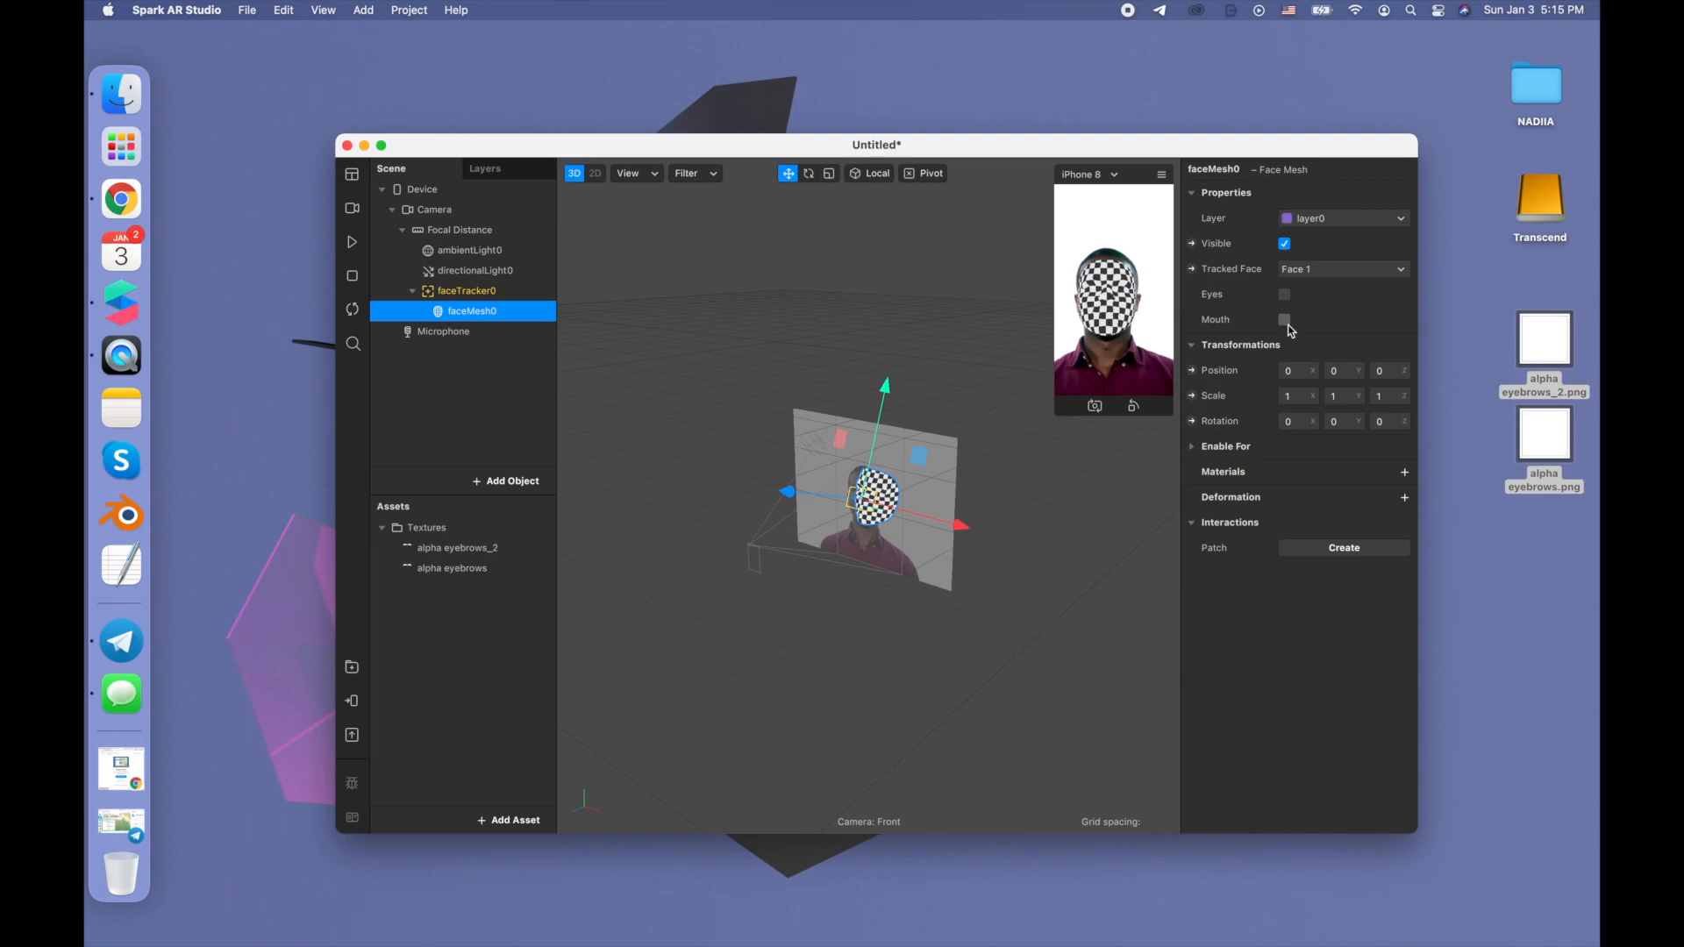
Add a new material to the face mesh and a texture extraction to the face tracker
{"action": "left_click", "coordinate": [1405, 472]}
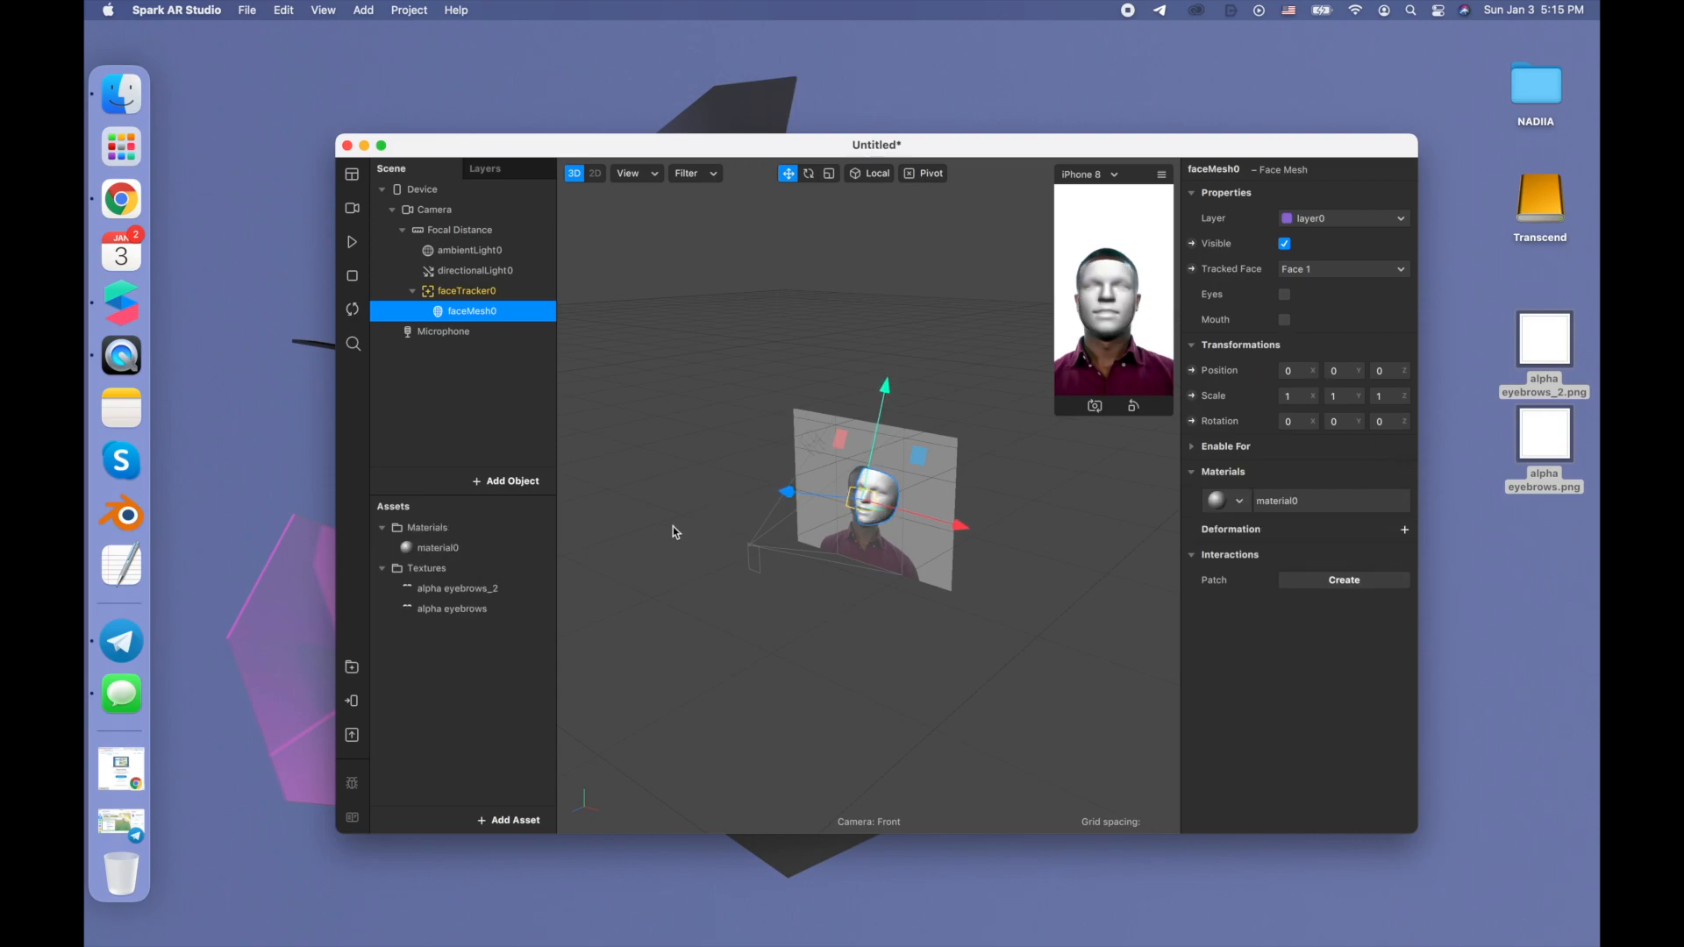
{"action": "left_click", "coordinate": [483, 547]}
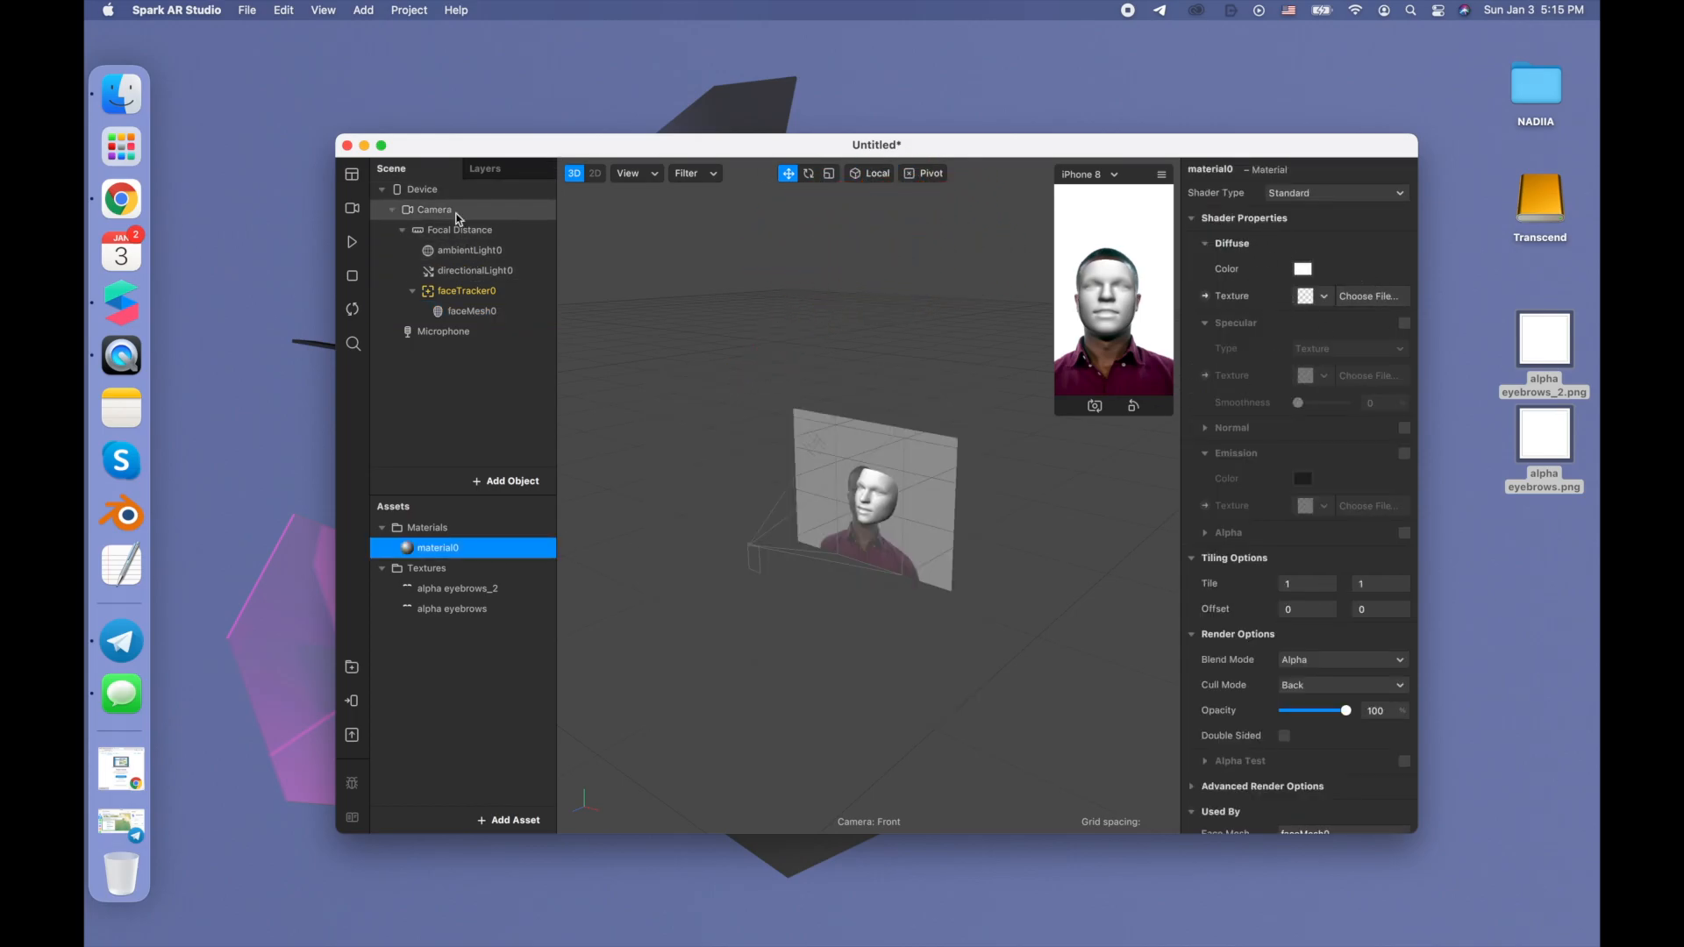
{"action": "left_click", "coordinate": [472, 295]}
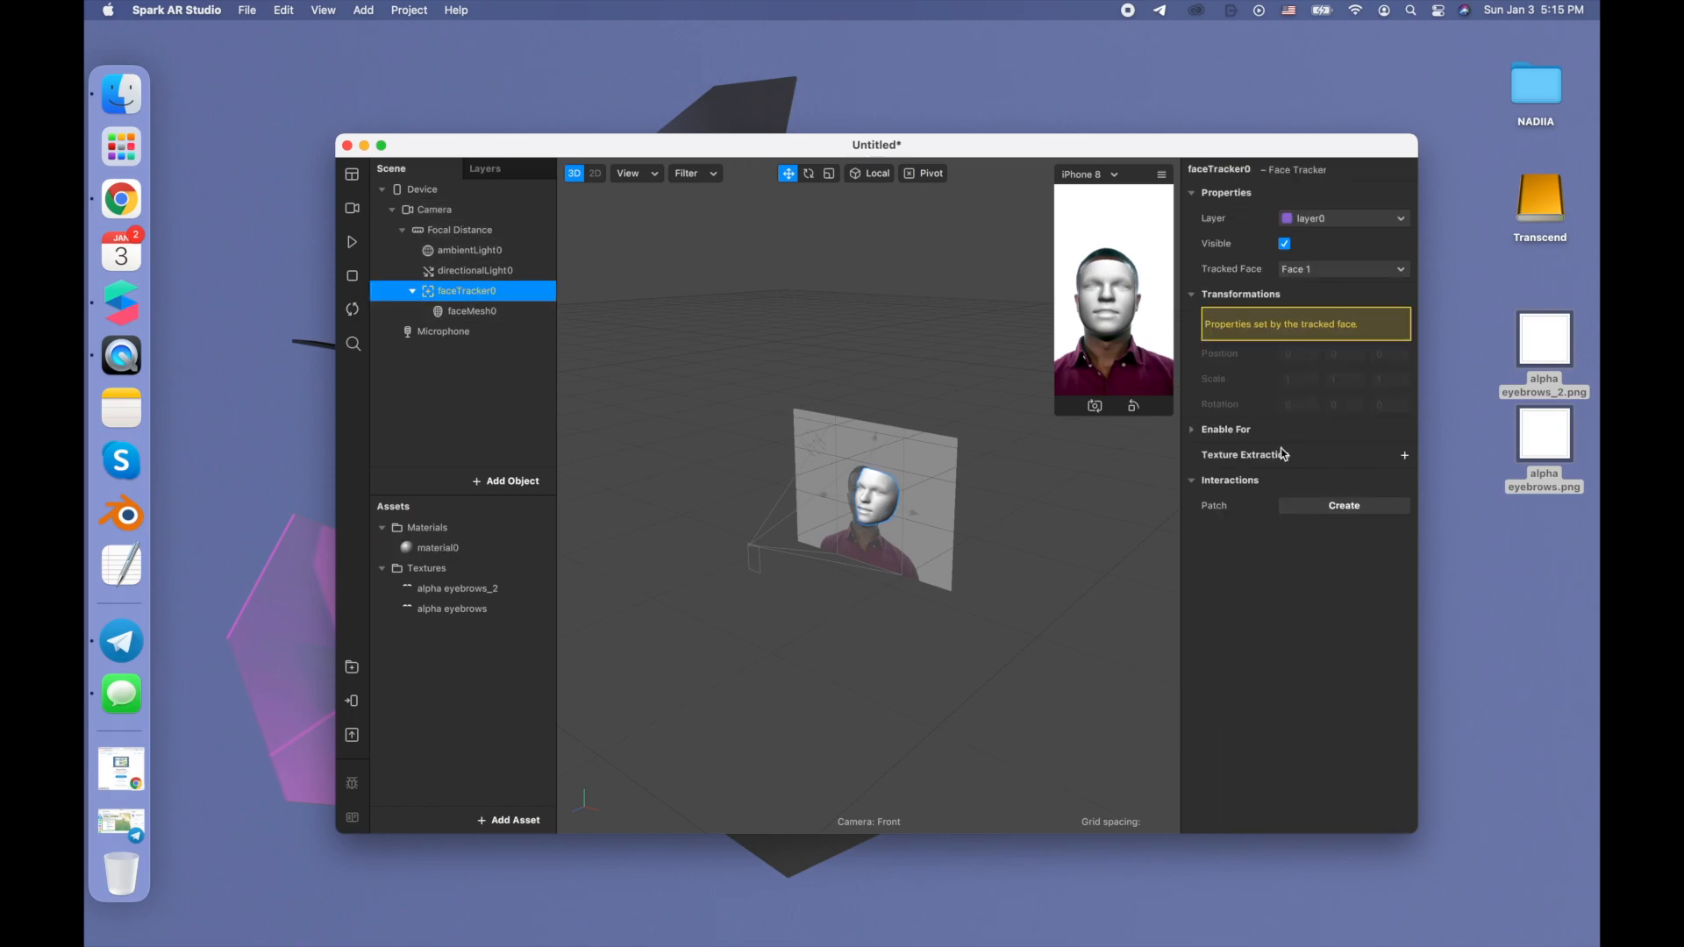
{"action": "left_click", "coordinate": [1405, 457]}
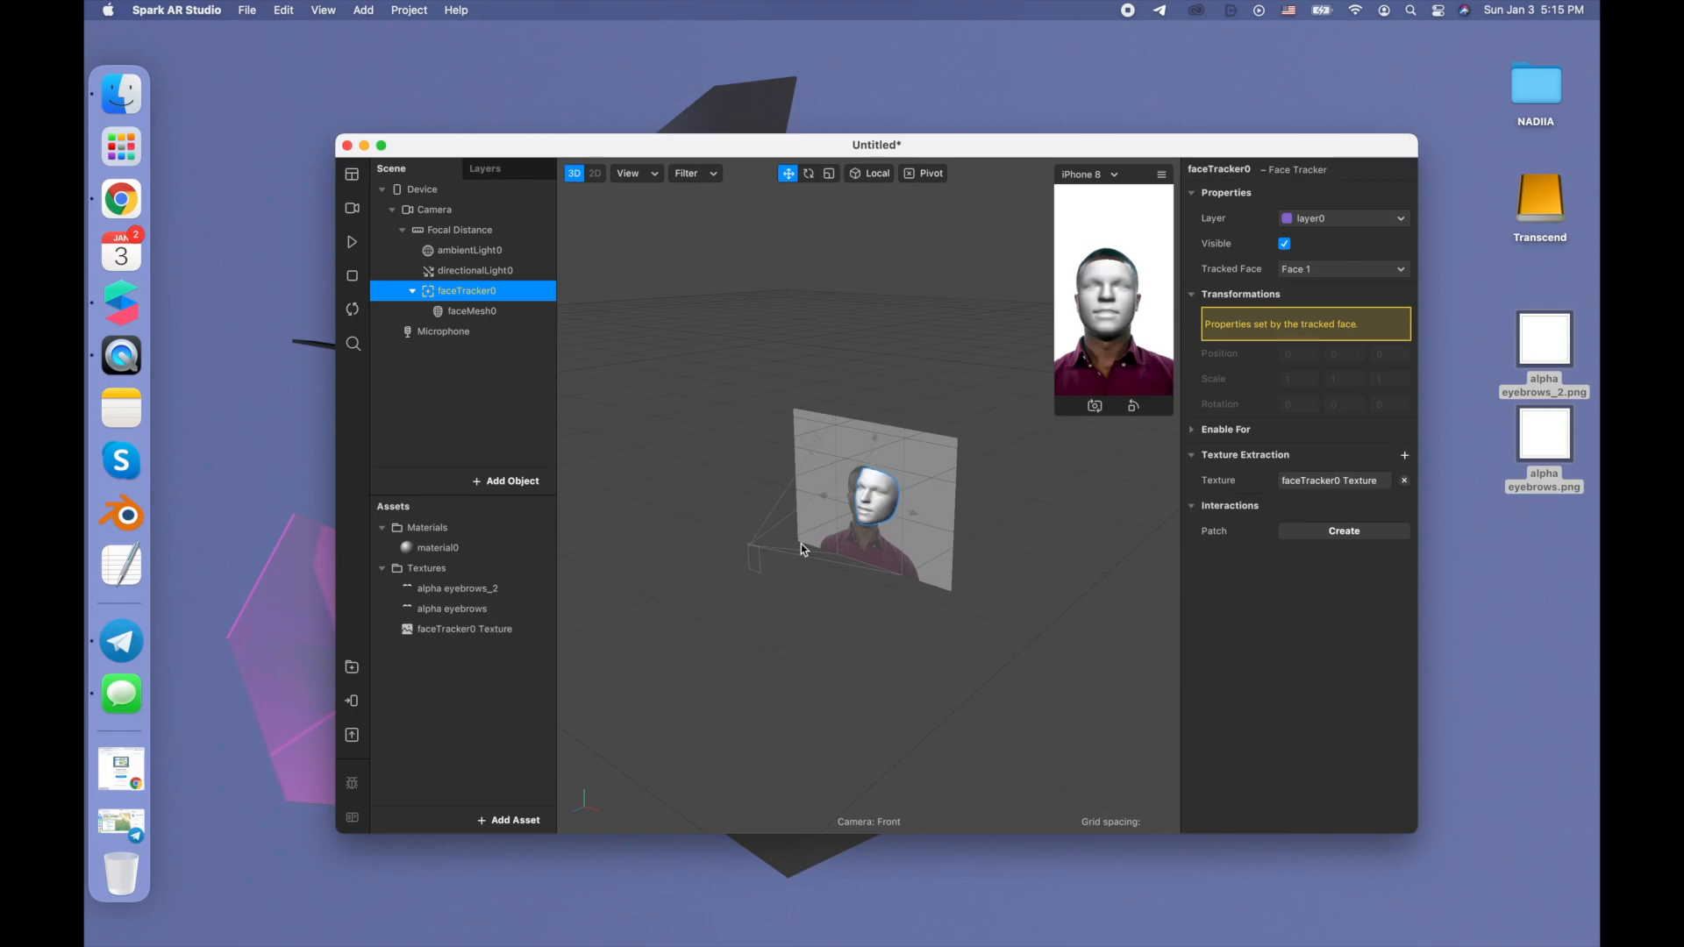
Set material0's shader type to Flat and its diffuse texture to faceTracker0 Texture
{"action": "left_click", "coordinate": [498, 547]}
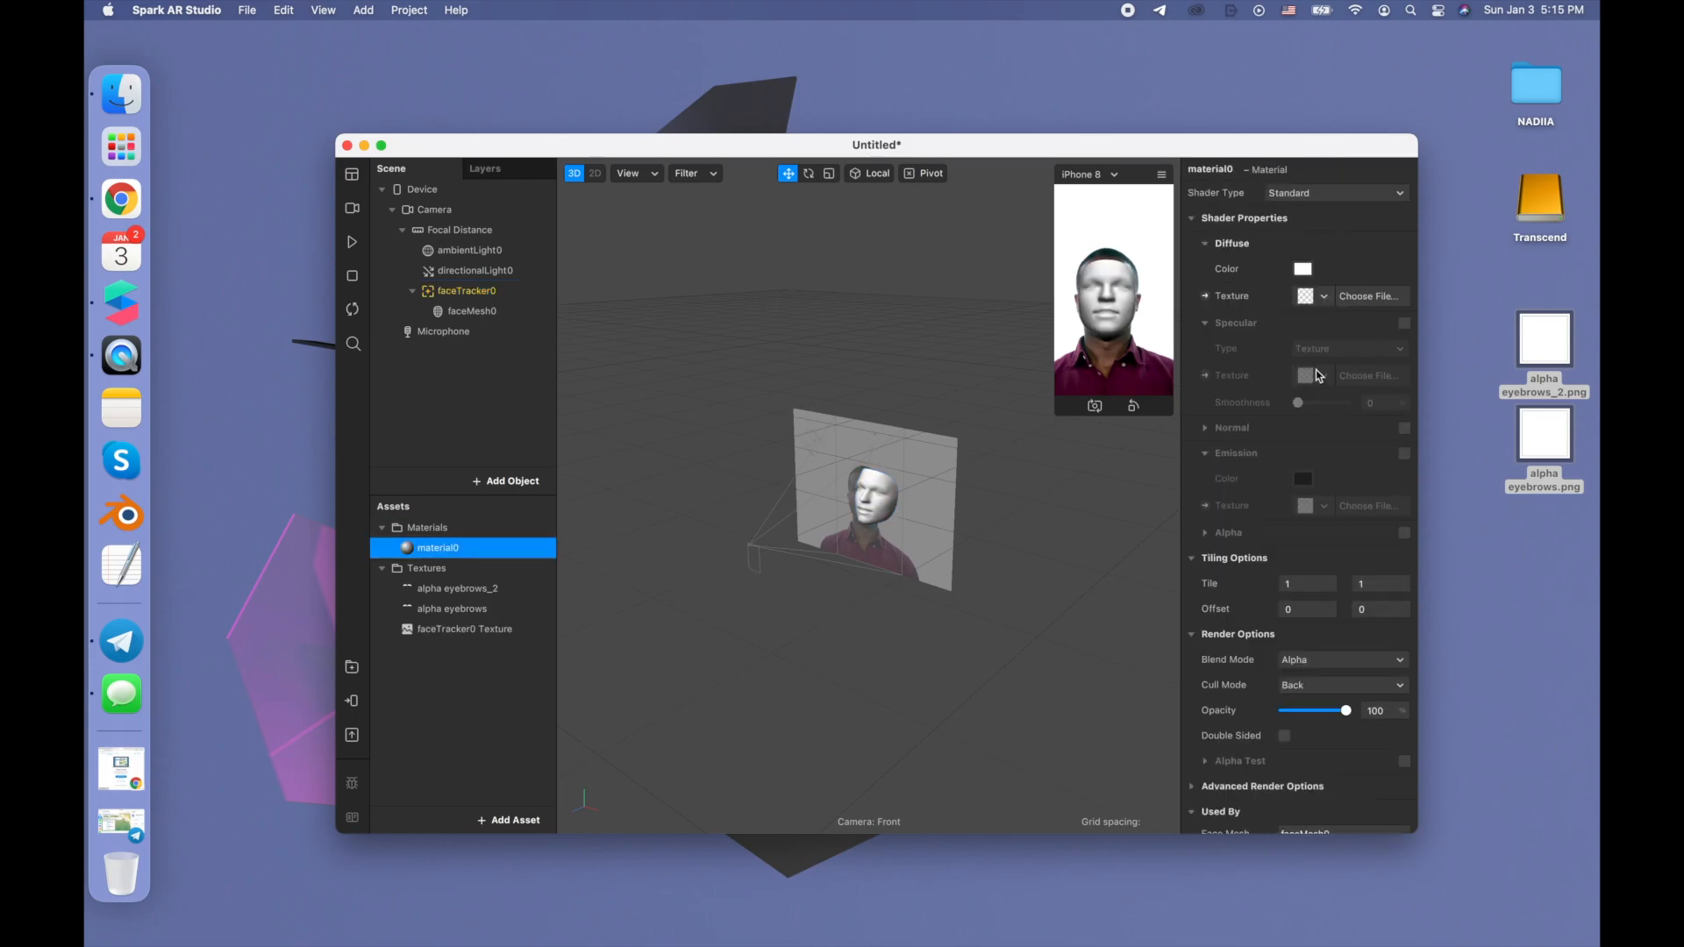
{"action": "left_click", "coordinate": [1323, 298]}
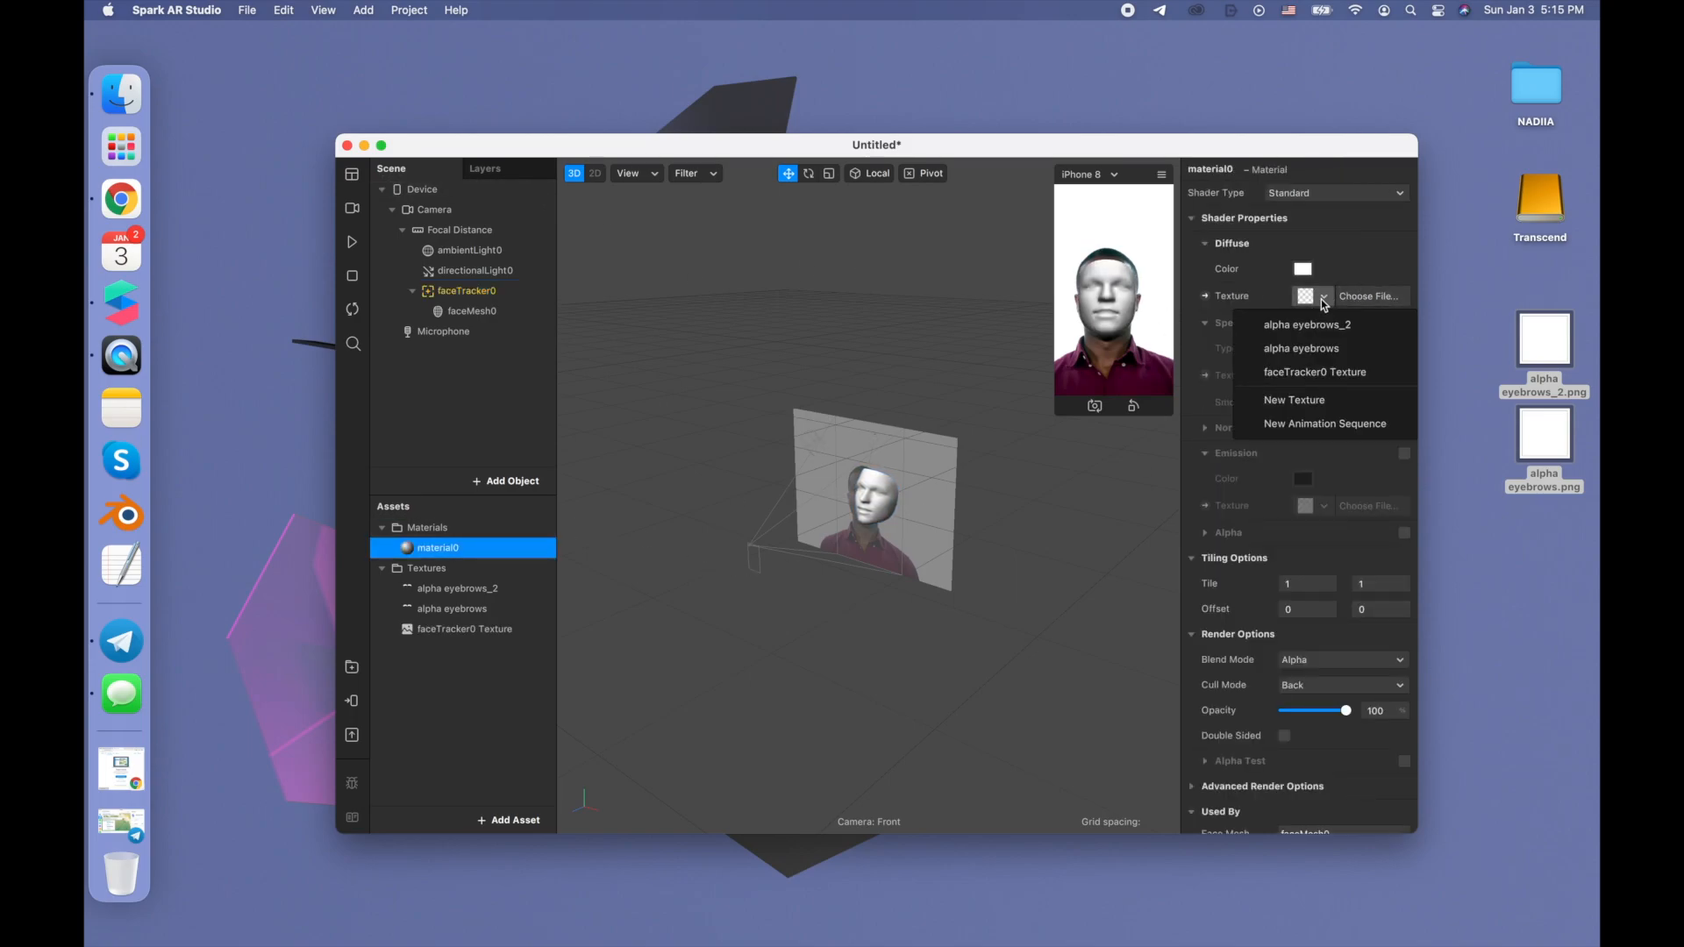
{"action": "left_click", "coordinate": [1324, 195]}
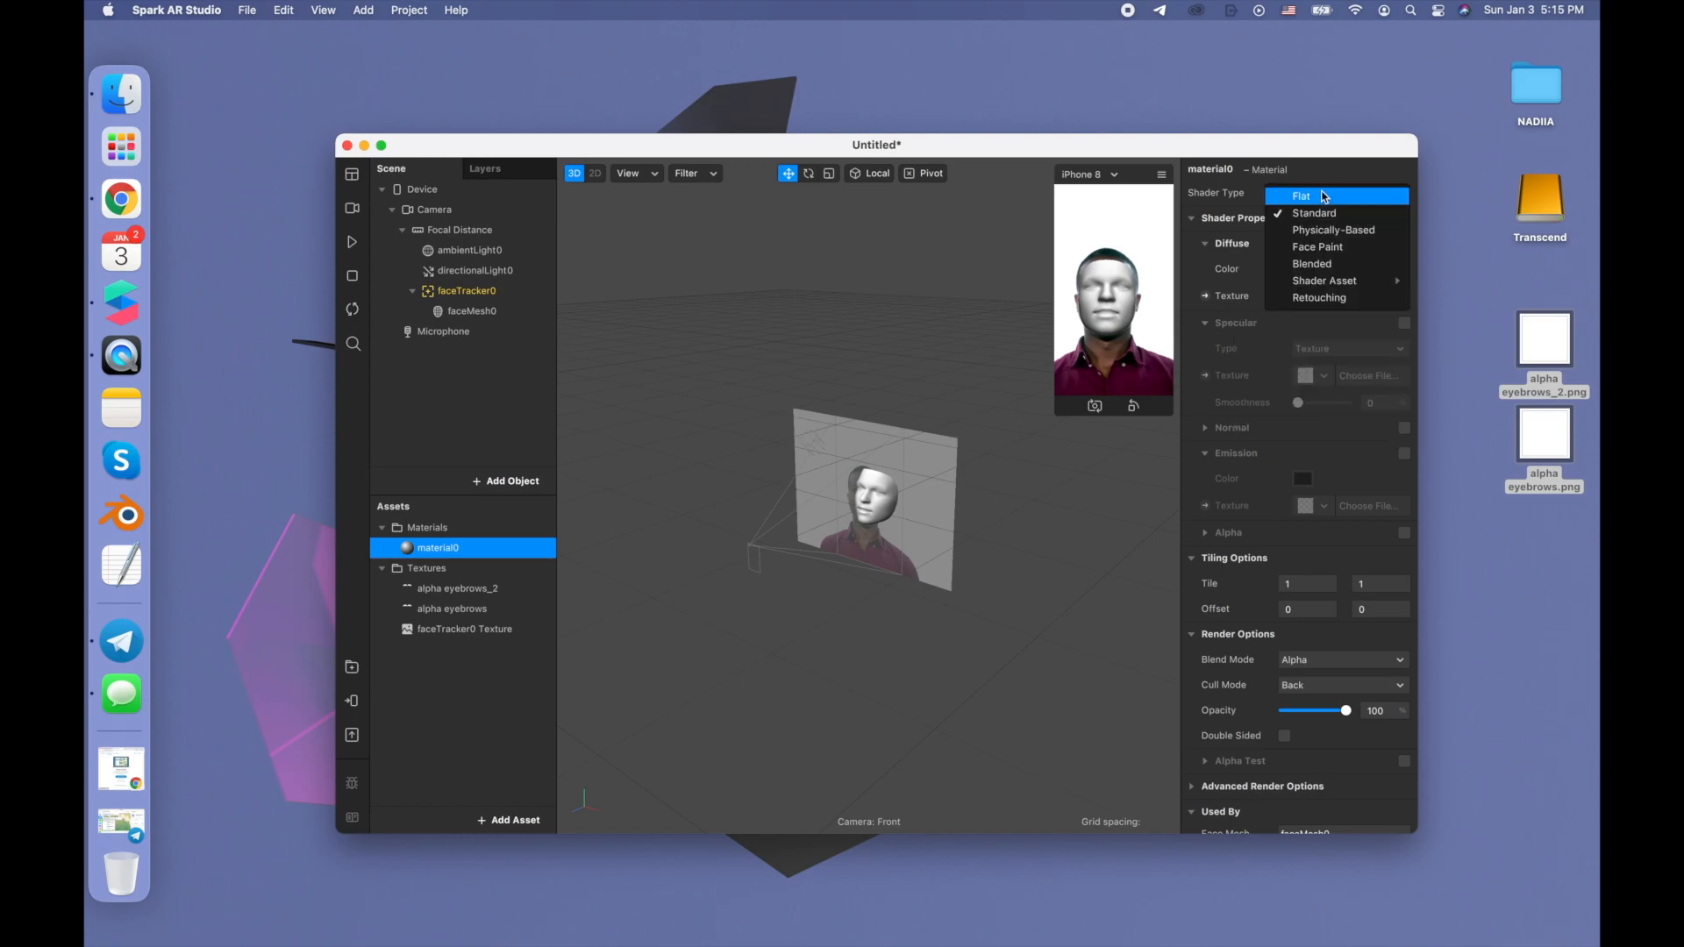
{"action": "left_click", "coordinate": [1324, 196]}
{"action": "left_click", "coordinate": [1325, 300]}
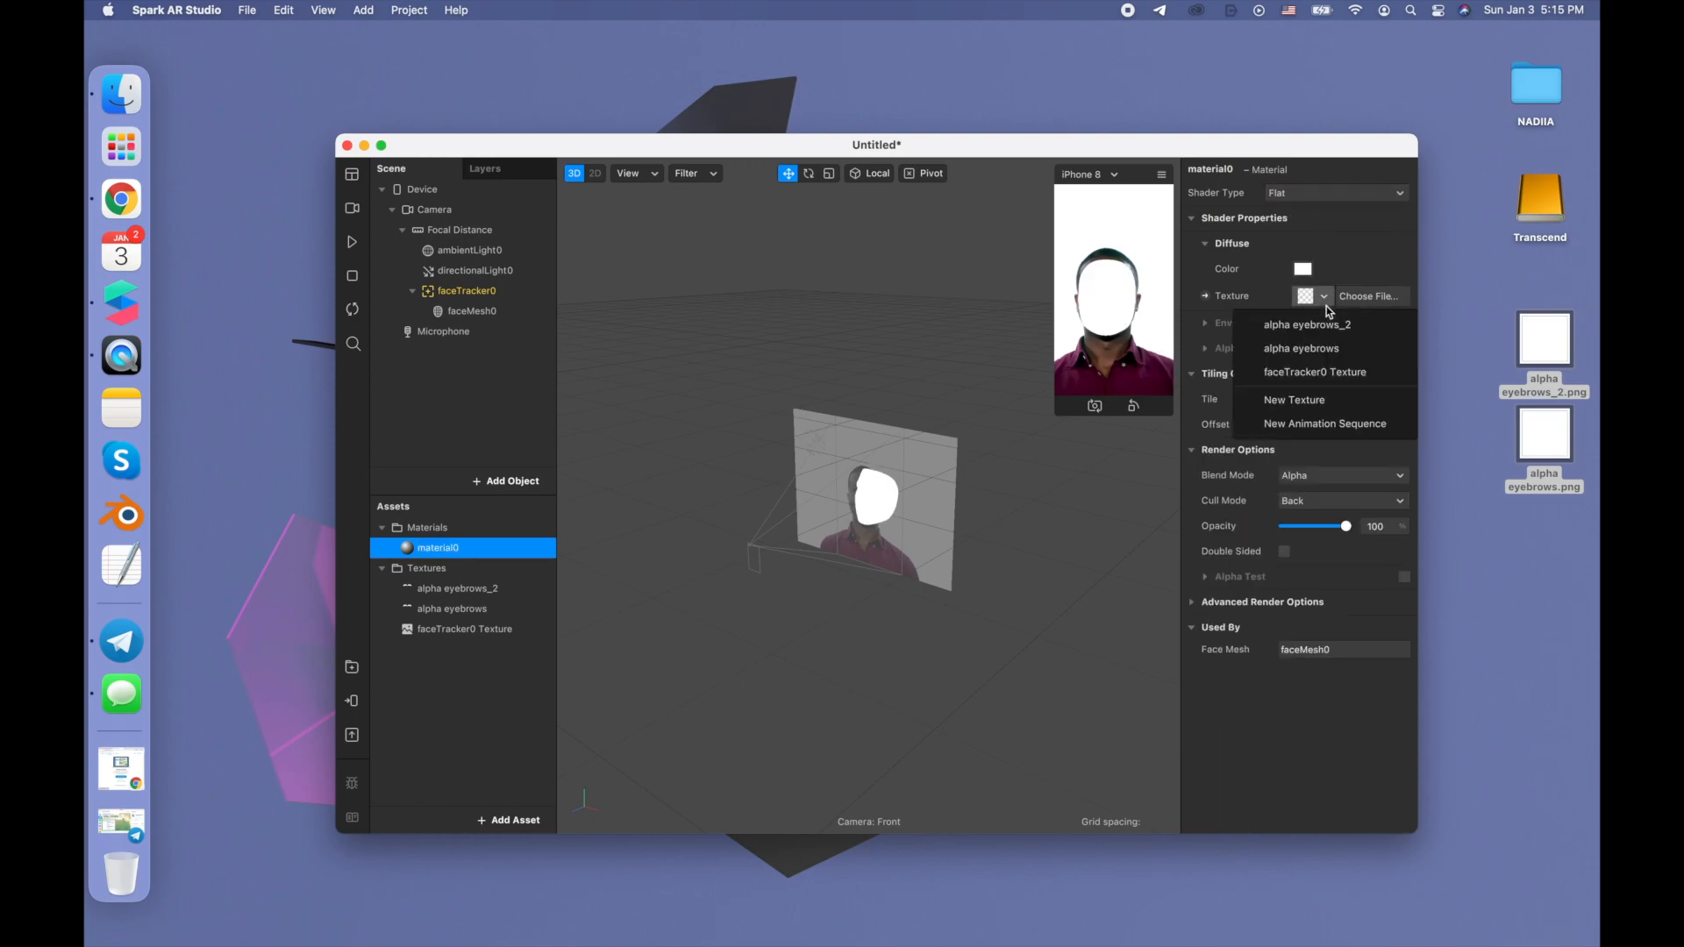
{"action": "left_click", "coordinate": [1330, 374]}
Enlarge the simulator preview, then enable Alpha on material0 and set its alpha texture to alpha eyebrows
{"action": "left_click", "coordinate": [1066, 415]}
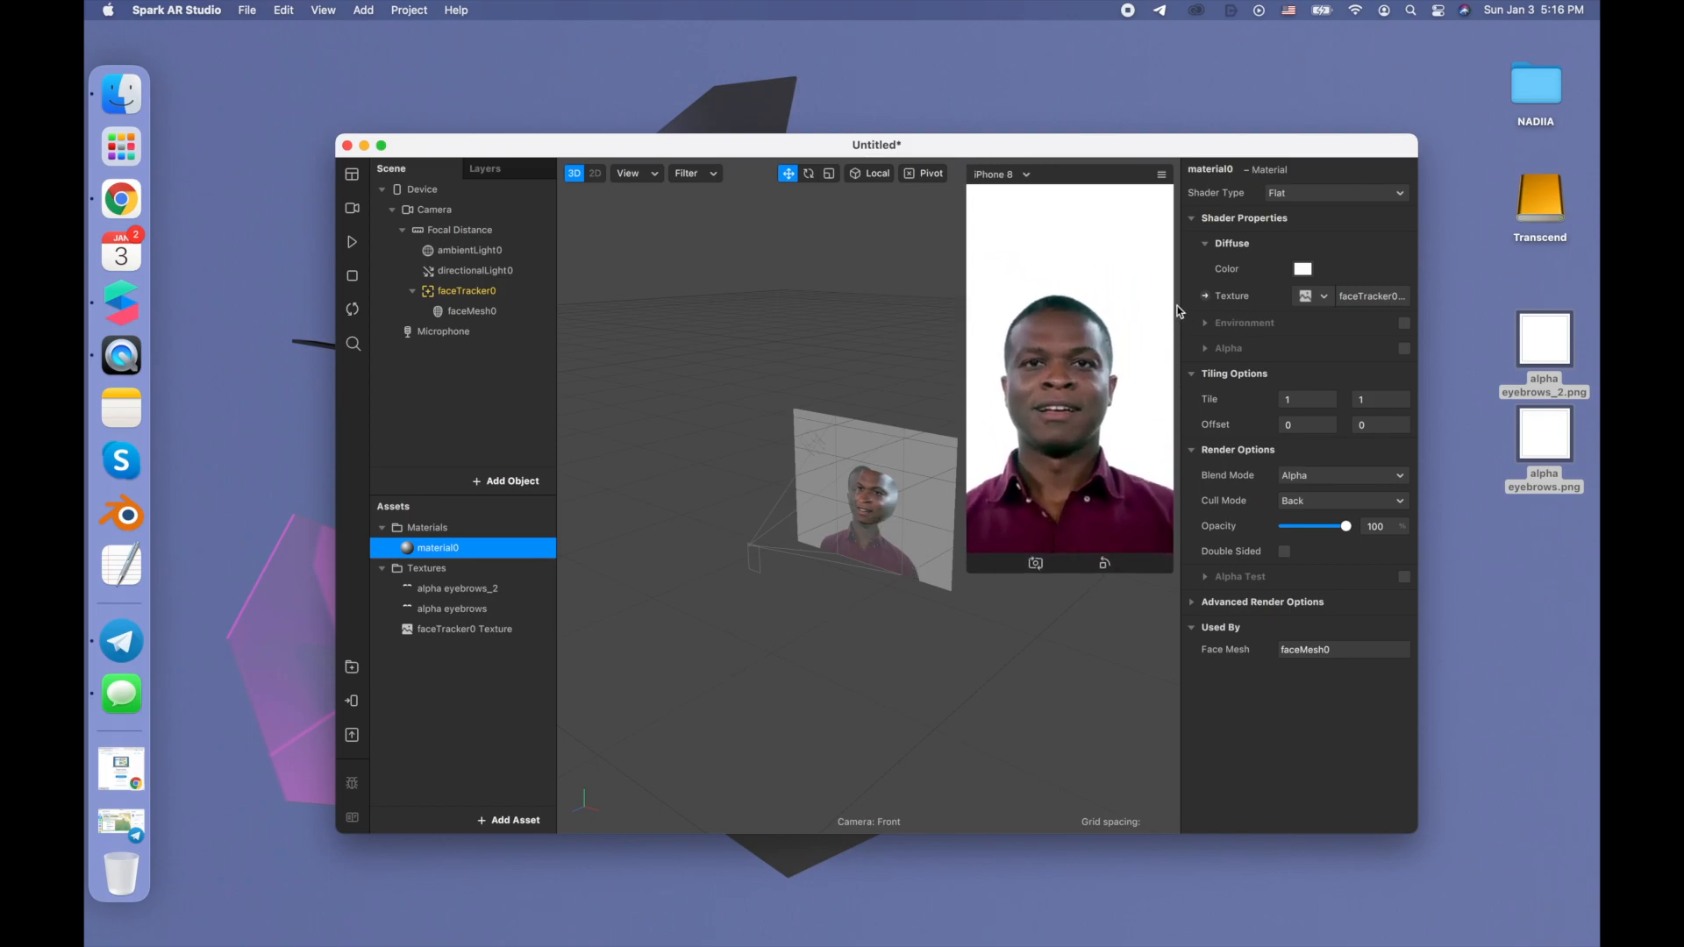
{"action": "left_click", "coordinate": [1207, 349]}
{"action": "left_click", "coordinate": [1404, 349]}
{"action": "left_click", "coordinate": [1326, 403]}
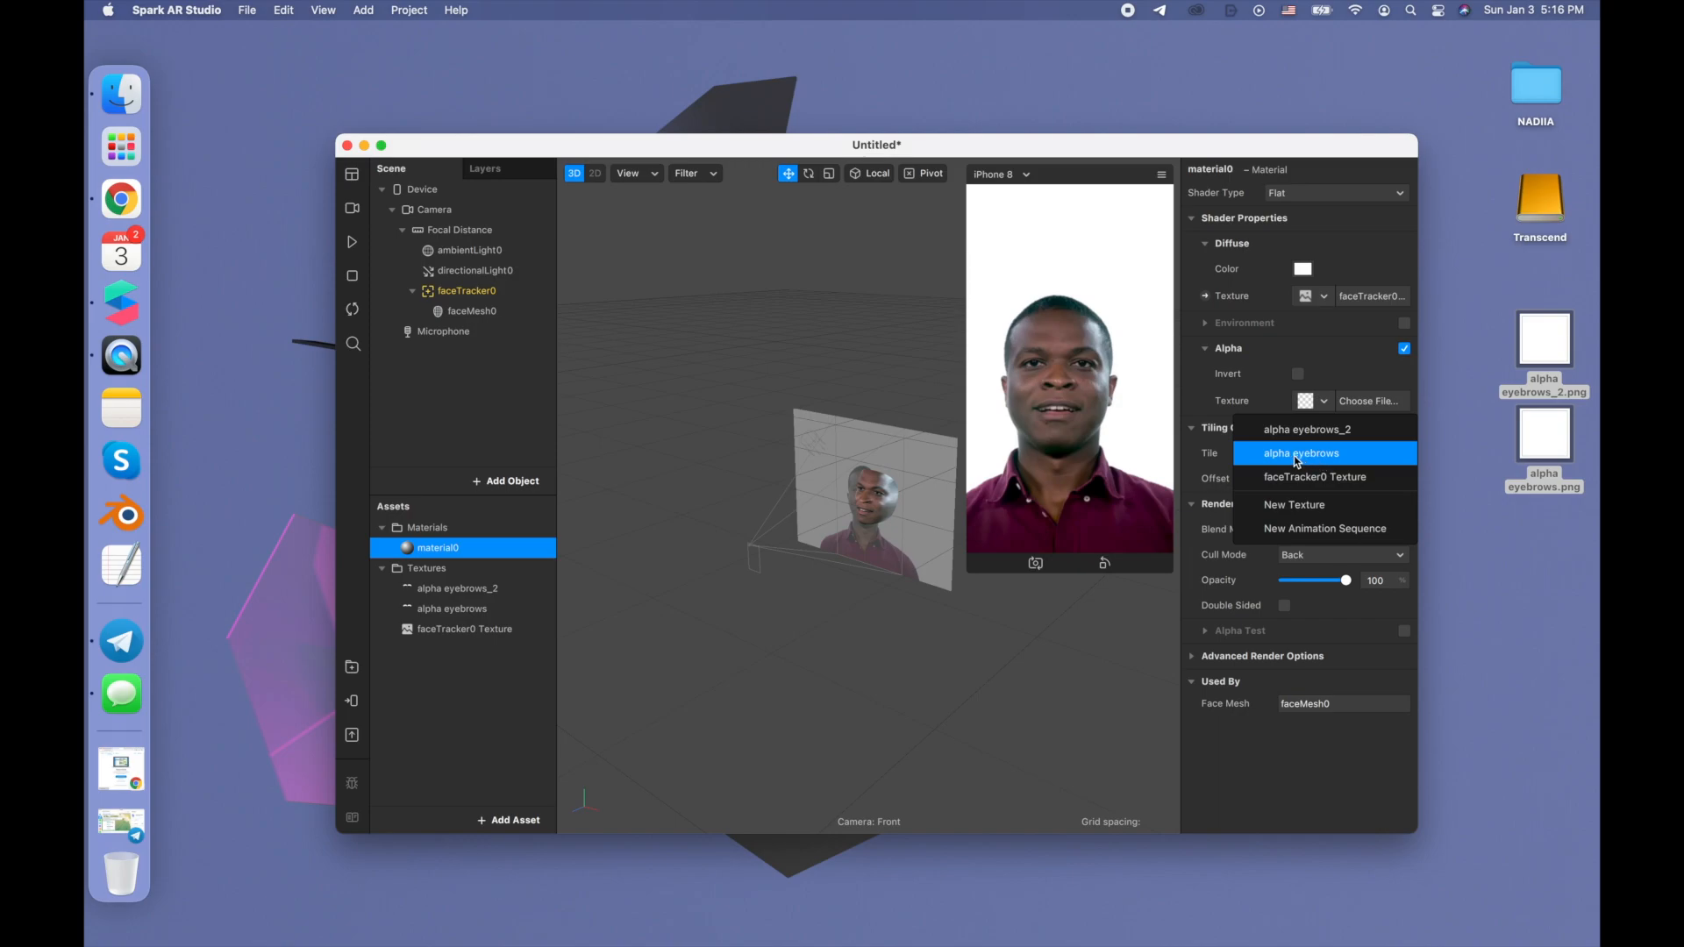
{"action": "left_click", "coordinate": [1339, 454]}
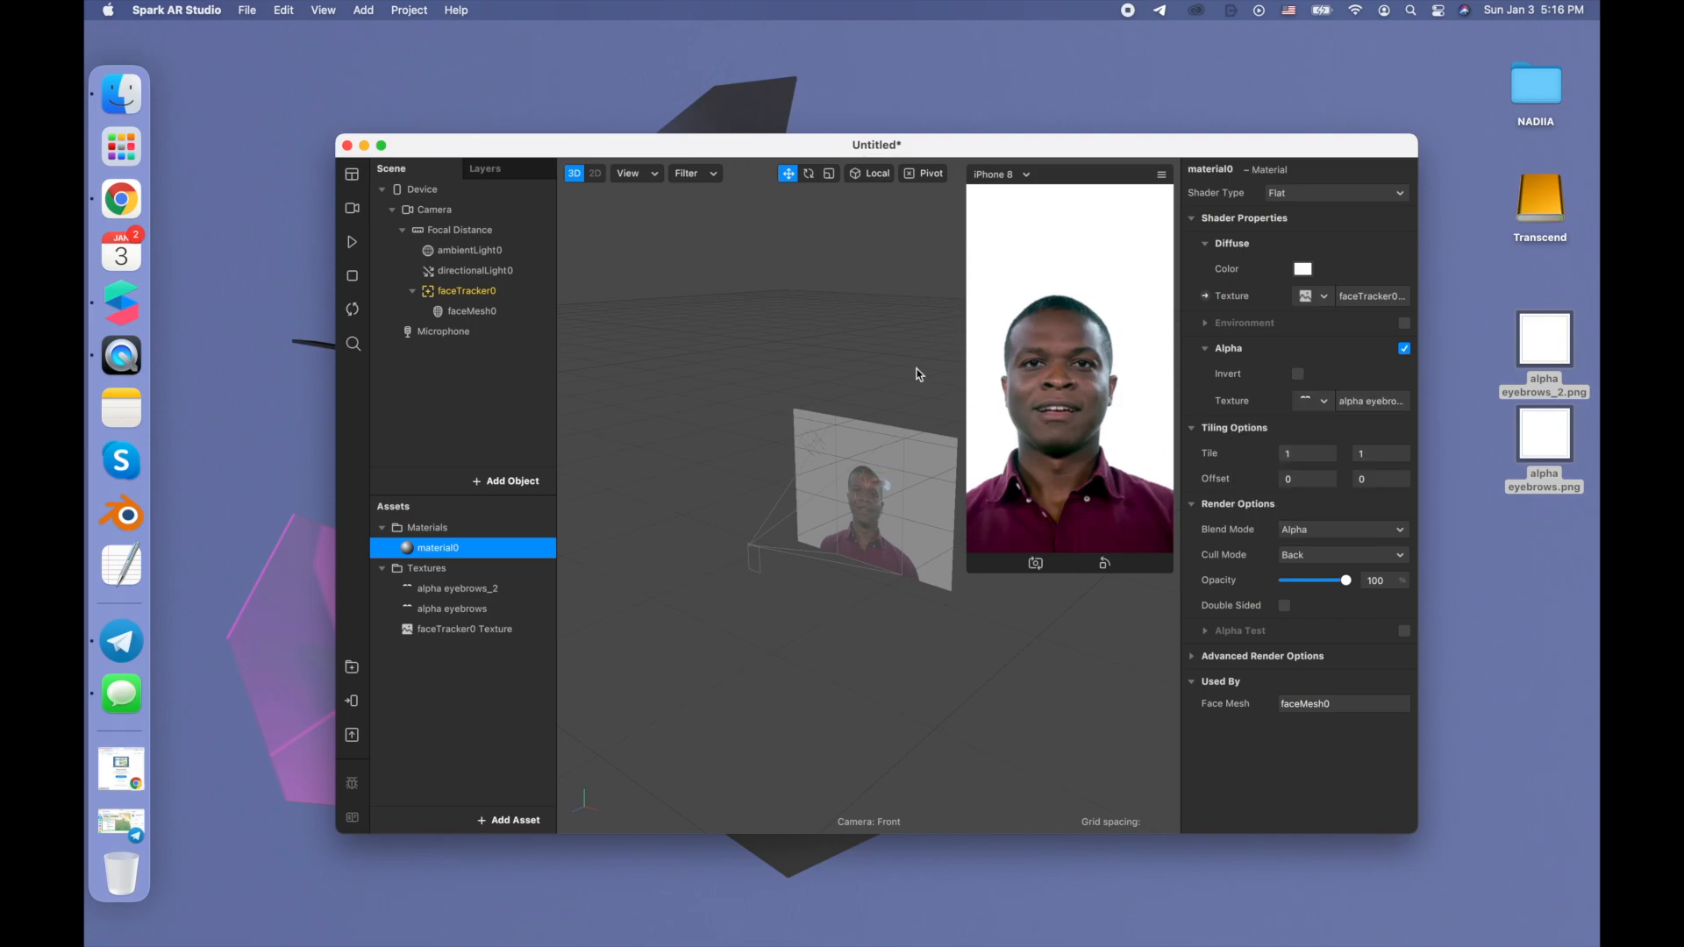
In the 2D view, shift faceMesh0 slightly down so the brow patches cover the eyebrows, playing and pausing the preview video to check
{"action": "left_click", "coordinate": [596, 174]}
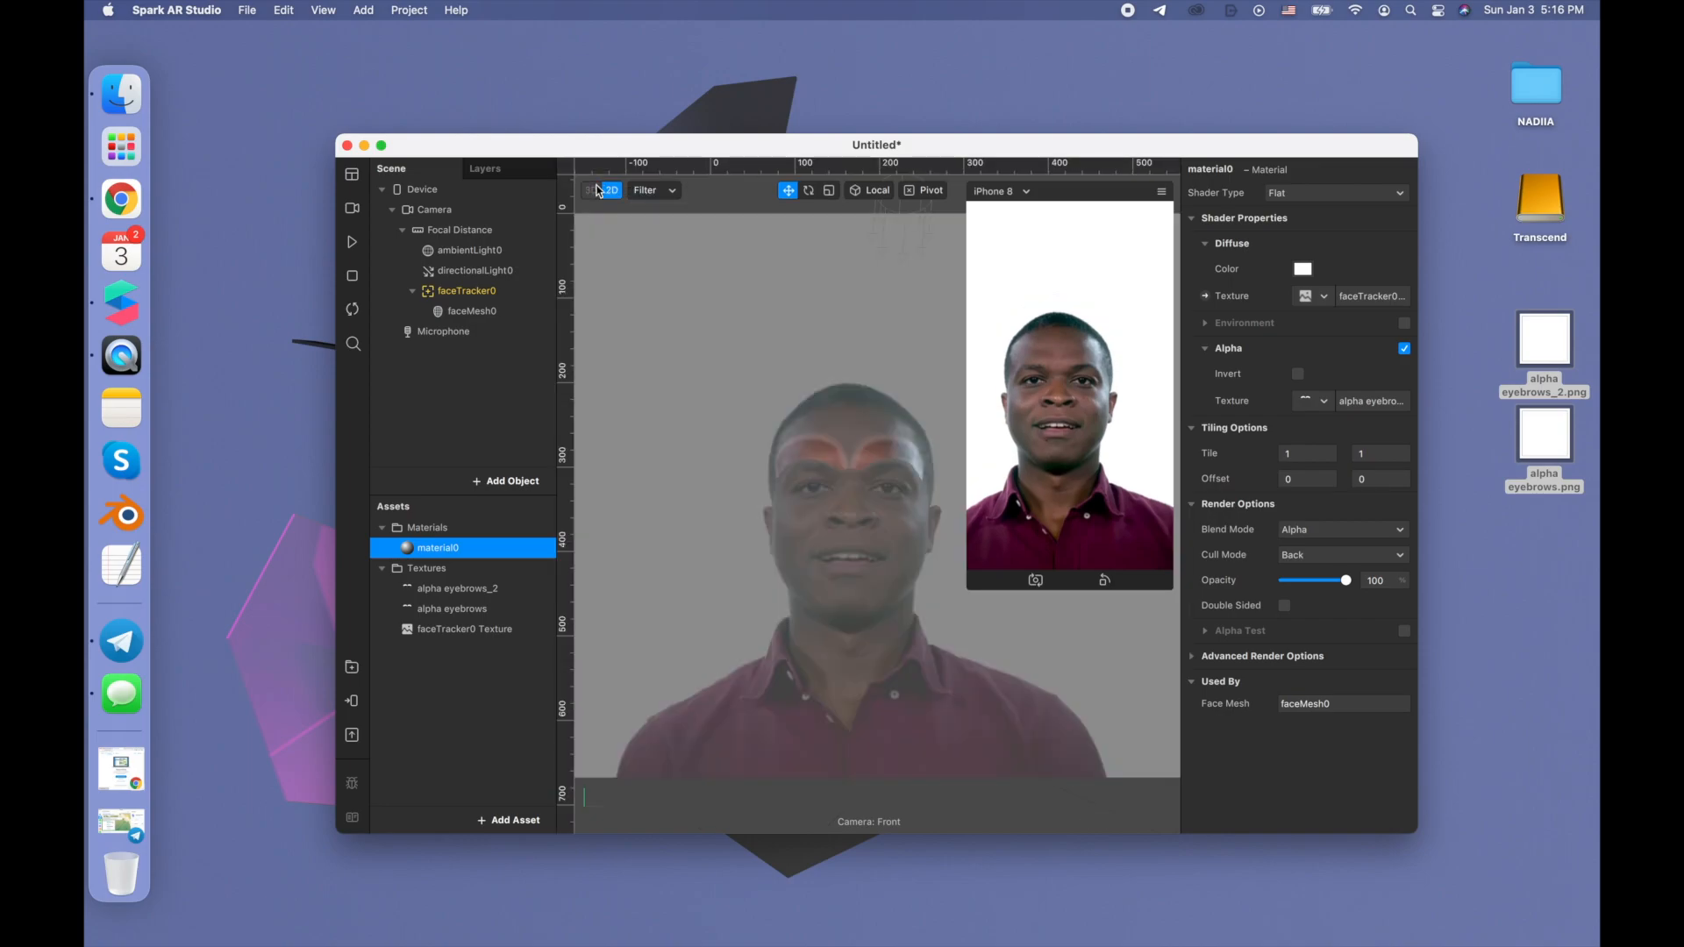
{"action": "left_click", "coordinate": [482, 309]}
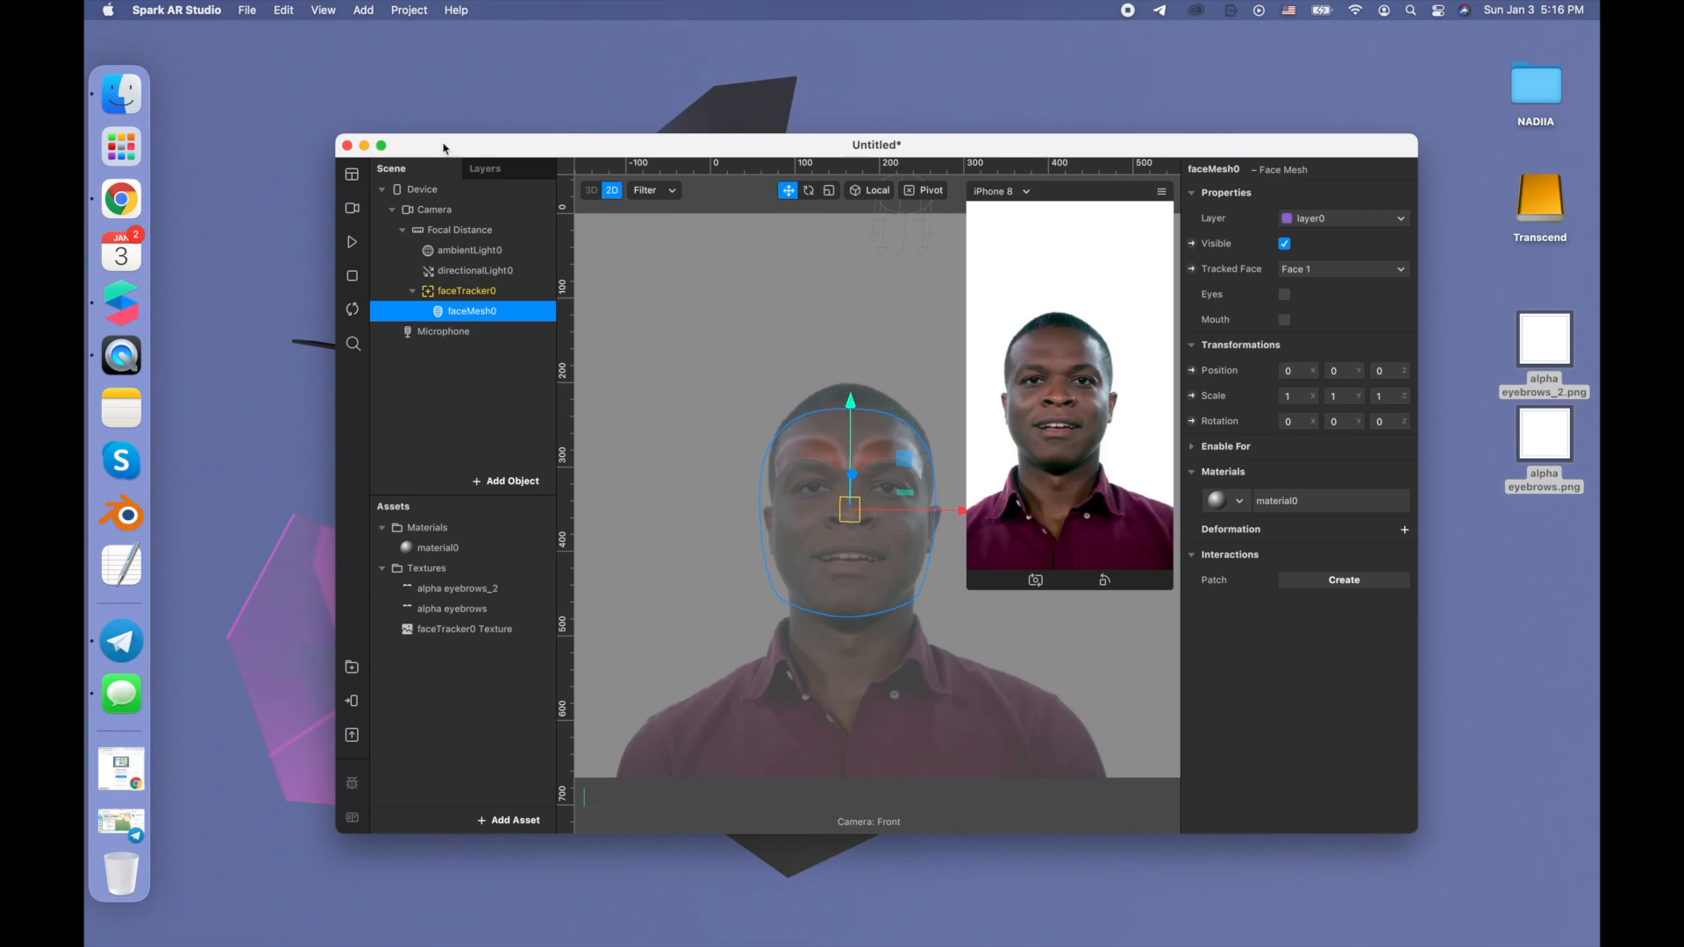
{"action": "left_click", "coordinate": [351, 241]}
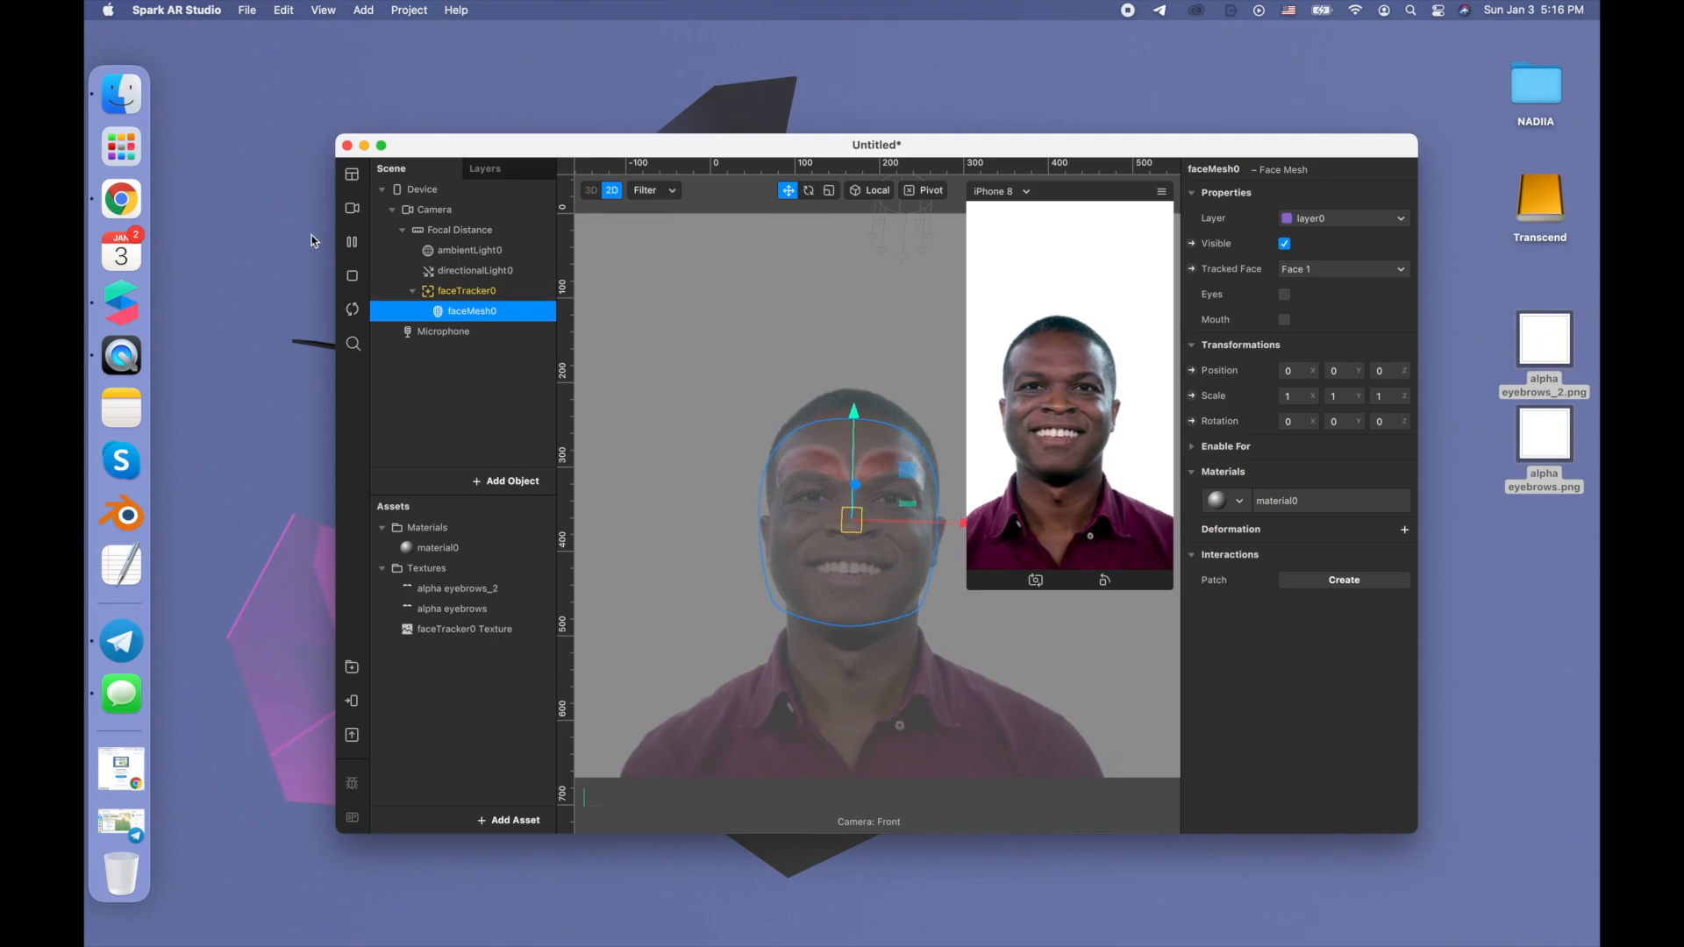
{"action": "left_click", "coordinate": [352, 242]}
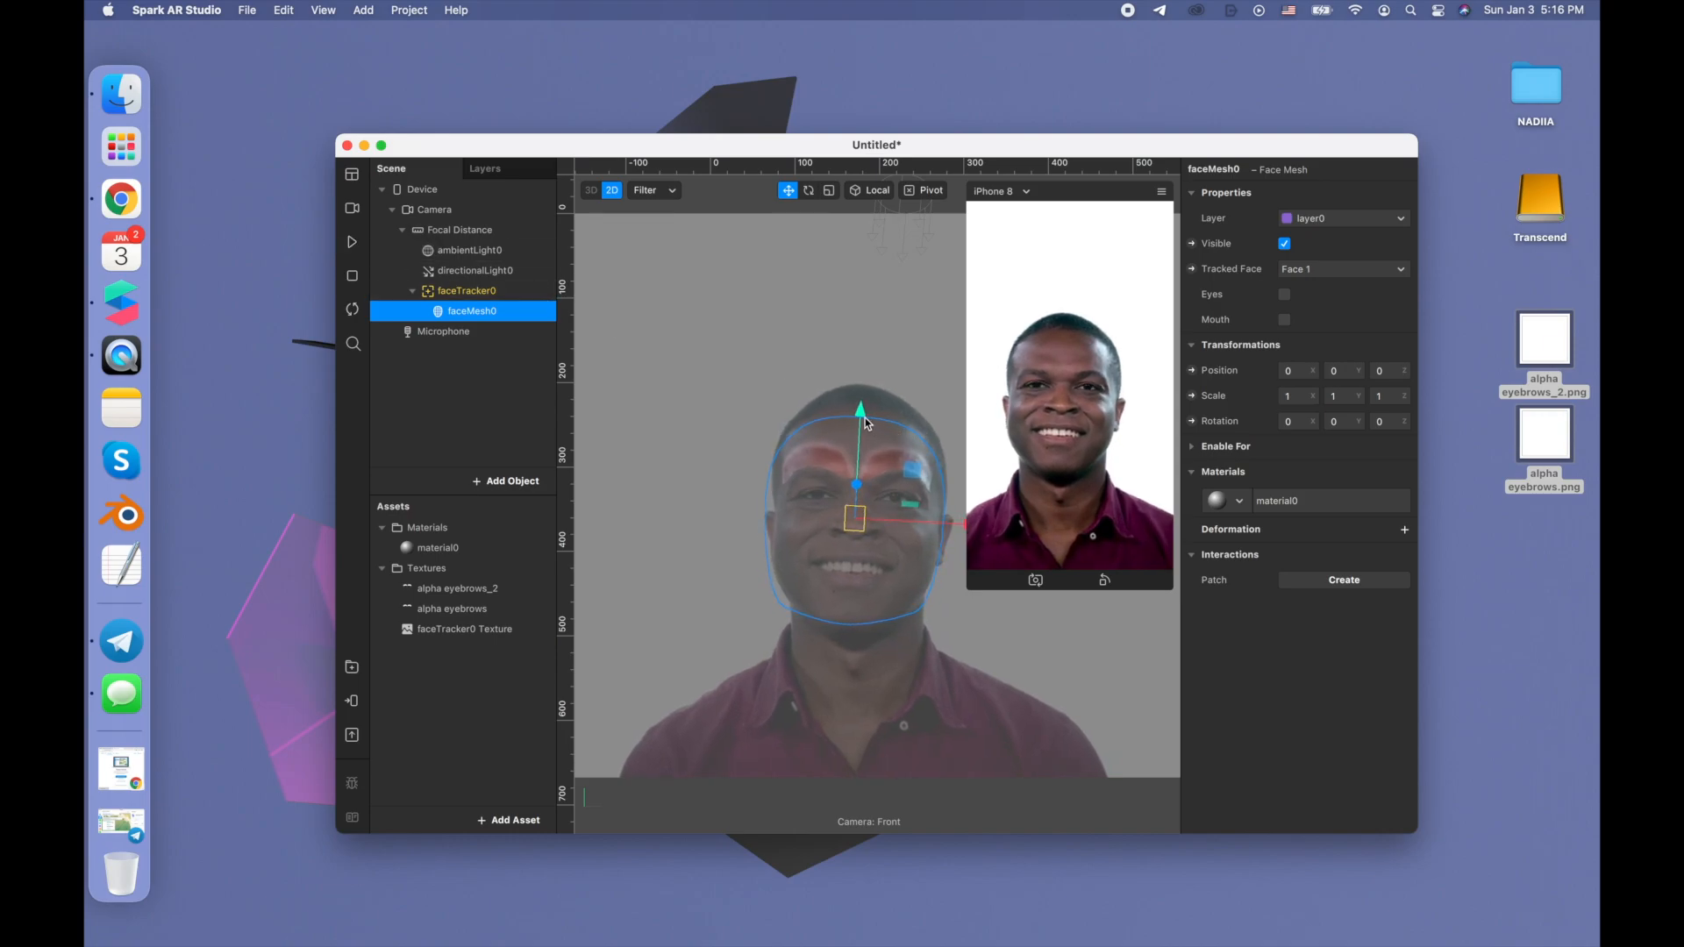
{"action": "left_click_drag", "start_coordinate": [865, 418], "coordinate": [863, 427]}
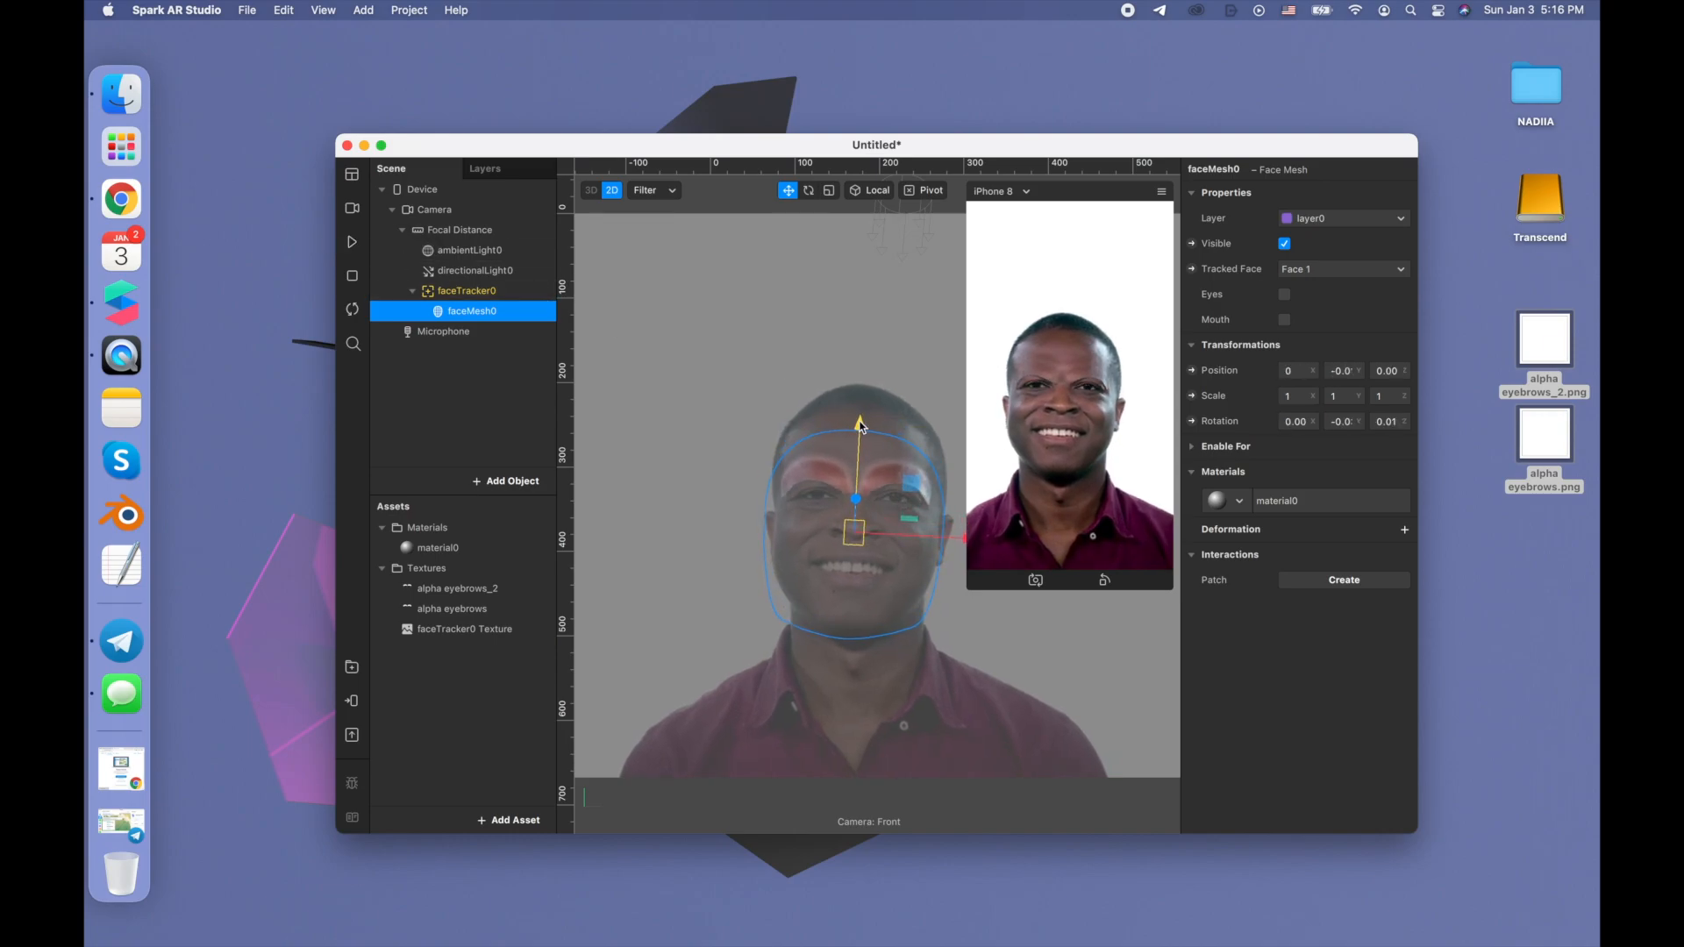
{"action": "left_click", "coordinate": [352, 243]}
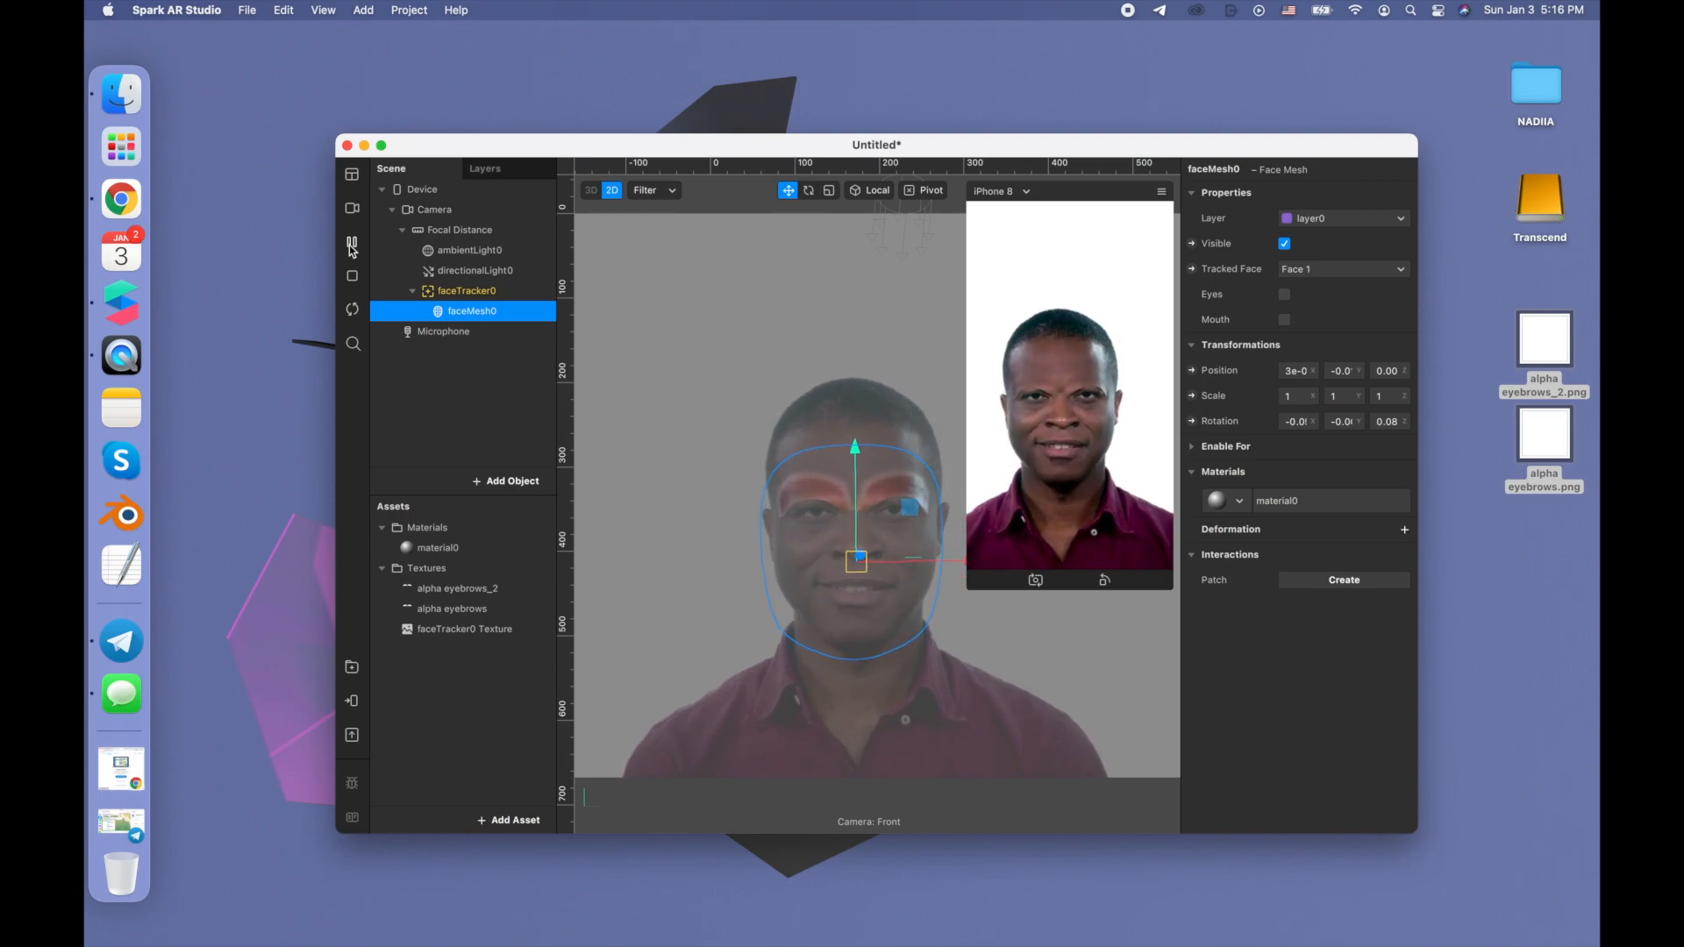
{"action": "left_click", "coordinate": [352, 246]}
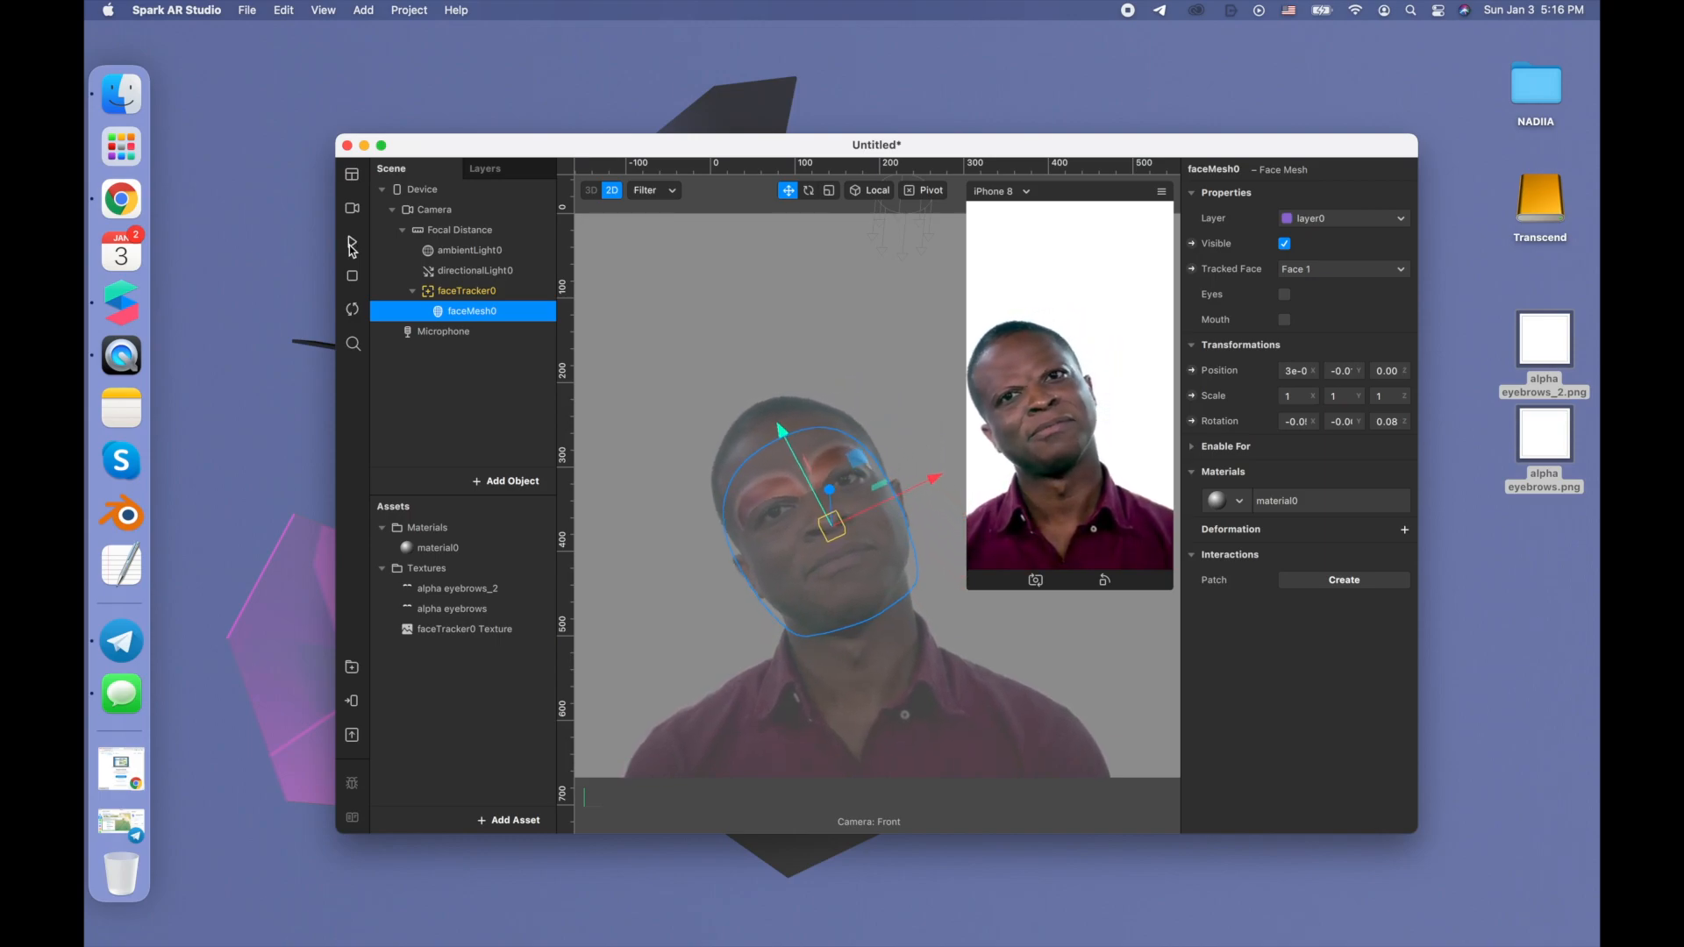
Turn off Use Depth Test and Write to Depth in material0's advanced render options
{"action": "double_click", "coordinate": [551, 549]}
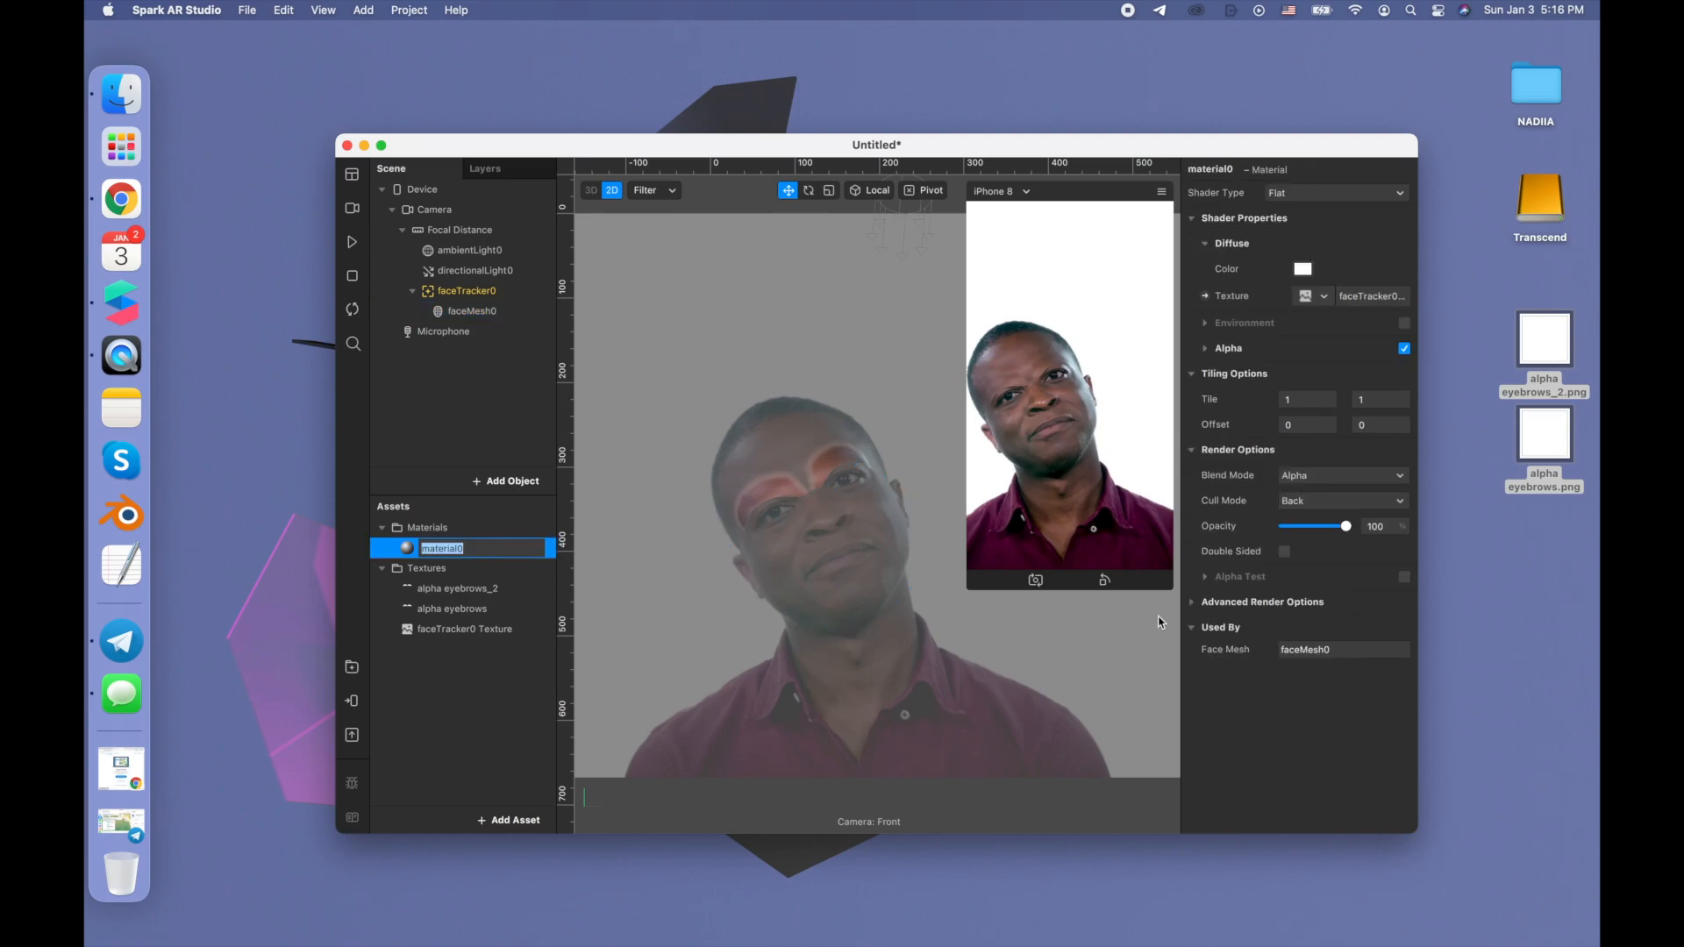
{"action": "left_click", "coordinate": [1195, 603]}
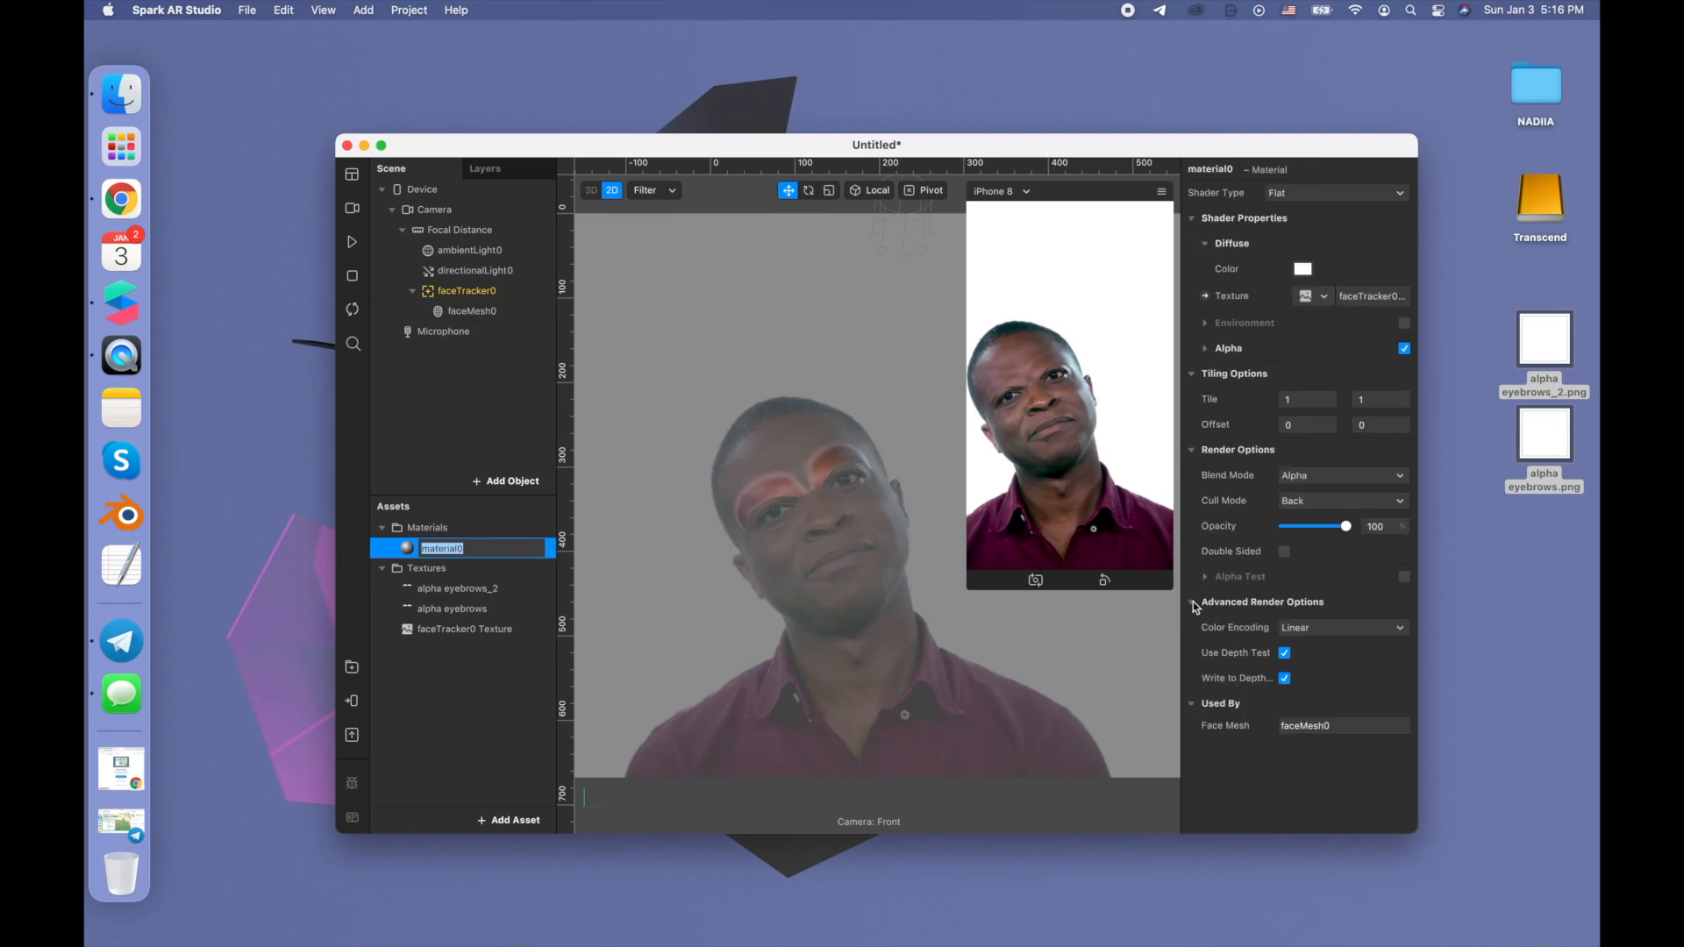
{"action": "left_click", "coordinate": [1286, 653]}
{"action": "left_click", "coordinate": [1285, 679]}
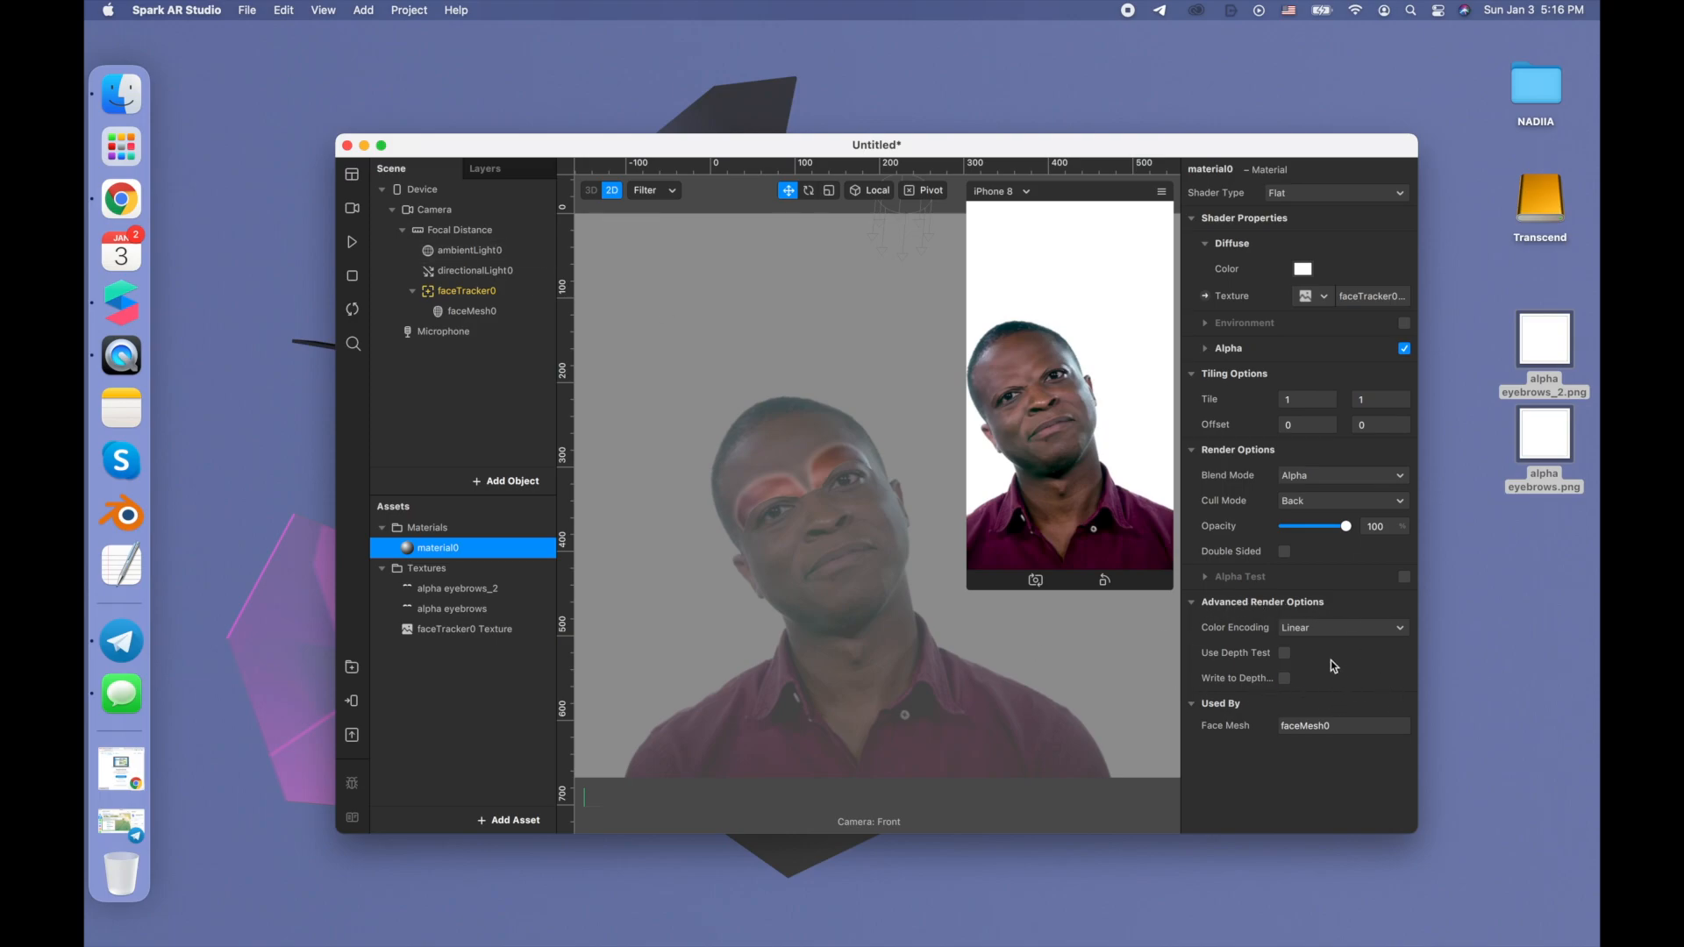
Set the project's Face Tracking capability accuracy to High and resume the preview video
{"action": "left_click", "coordinate": [408, 16]}
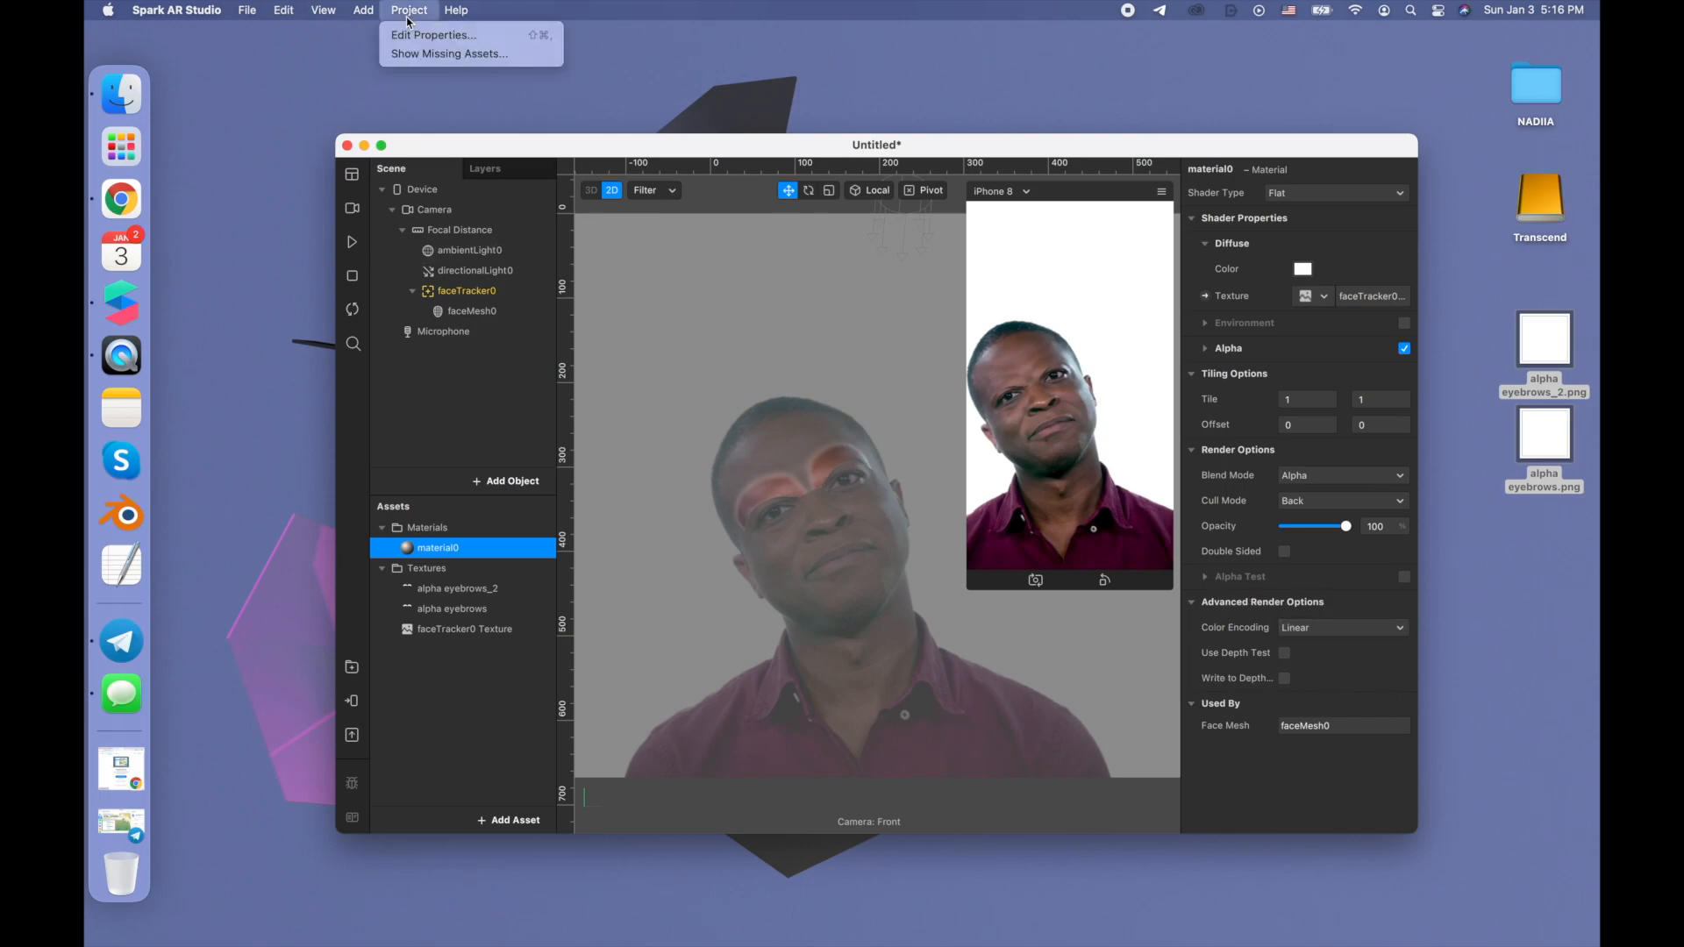
{"action": "left_click", "coordinate": [408, 33]}
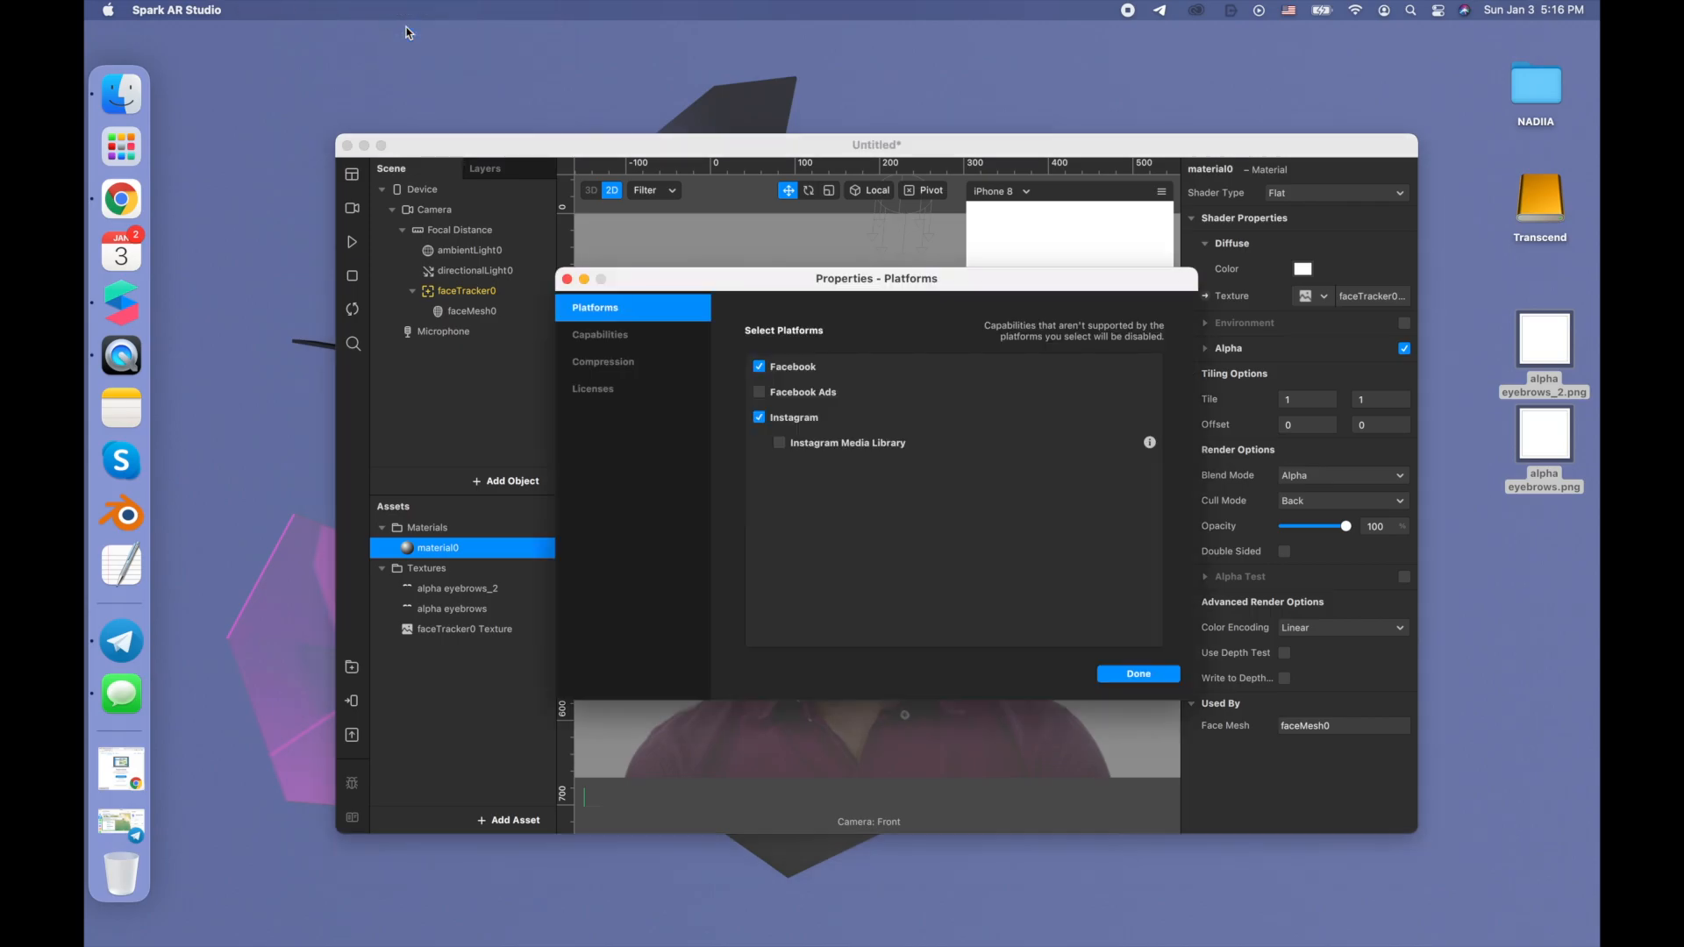
{"action": "left_click", "coordinate": [614, 346]}
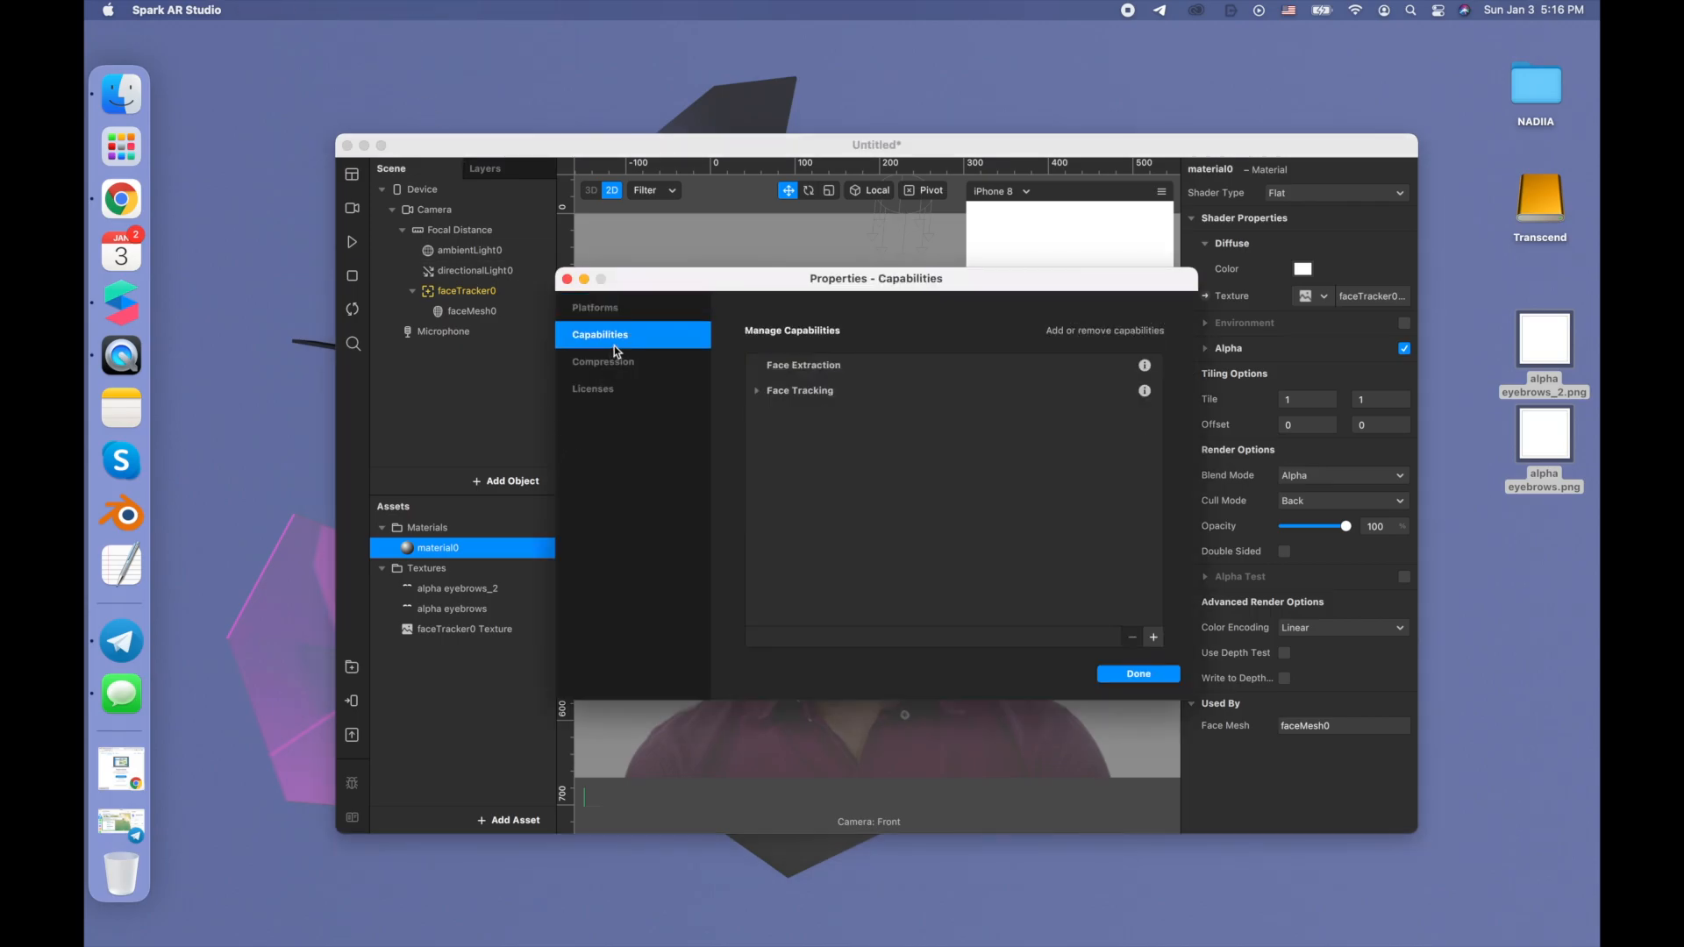
{"action": "left_click", "coordinate": [768, 395]}
{"action": "left_click", "coordinate": [754, 393]}
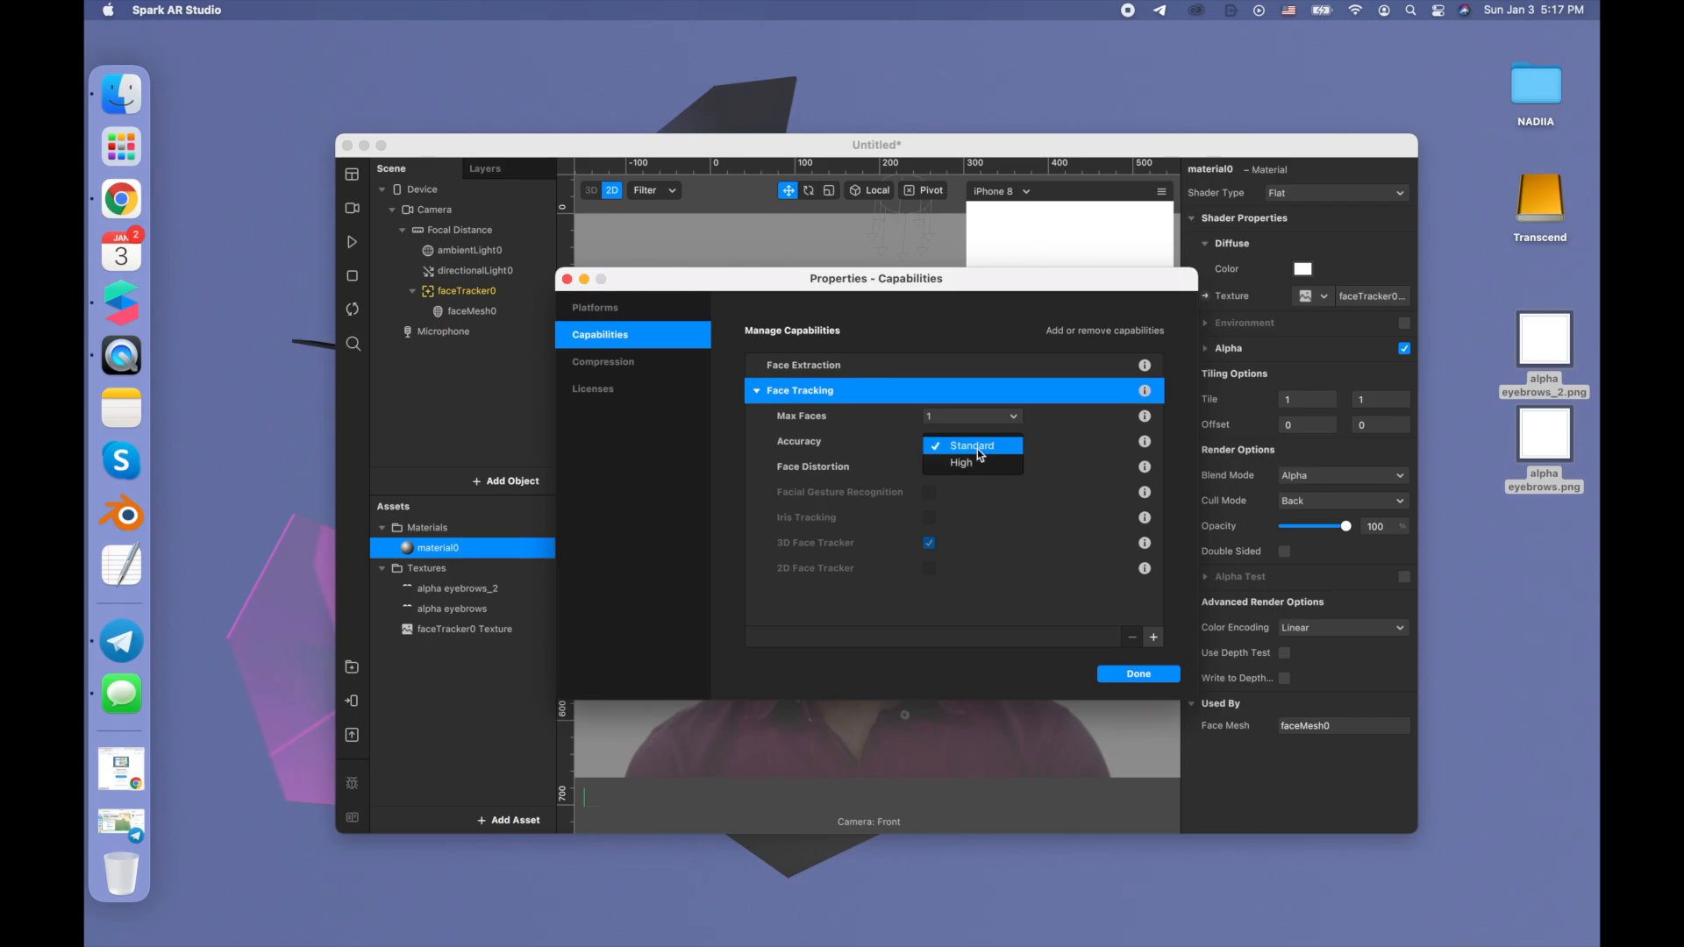
{"action": "left_click", "coordinate": [973, 463]}
{"action": "left_click", "coordinate": [1146, 674]}
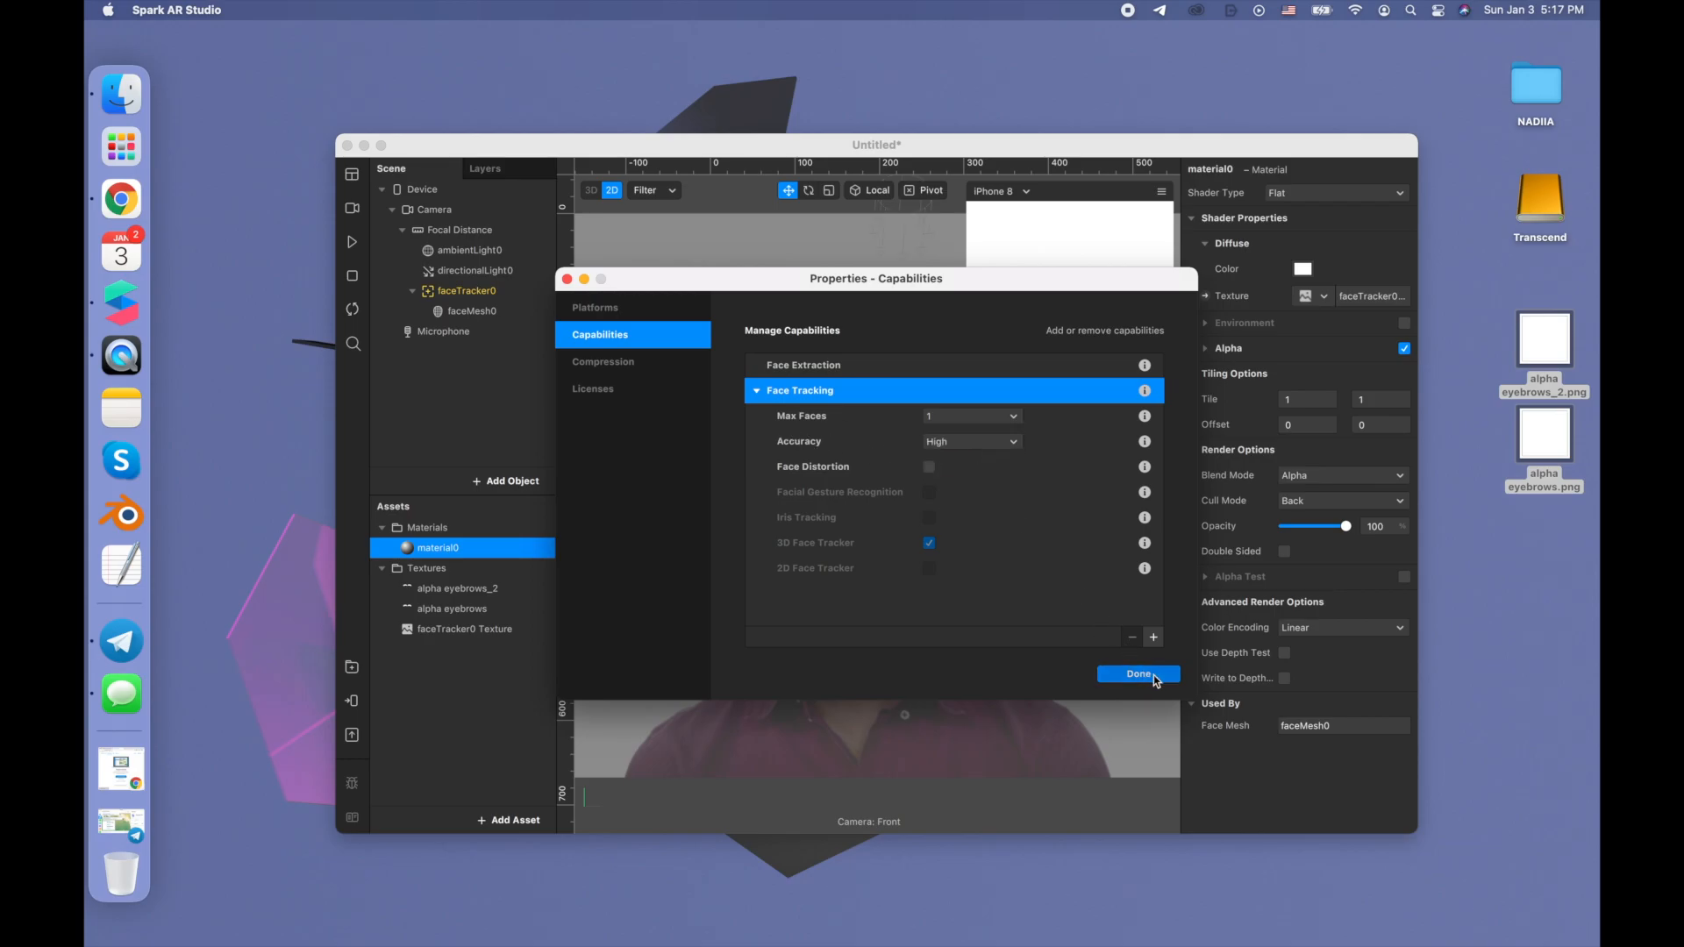
{"action": "left_click", "coordinate": [352, 246]}
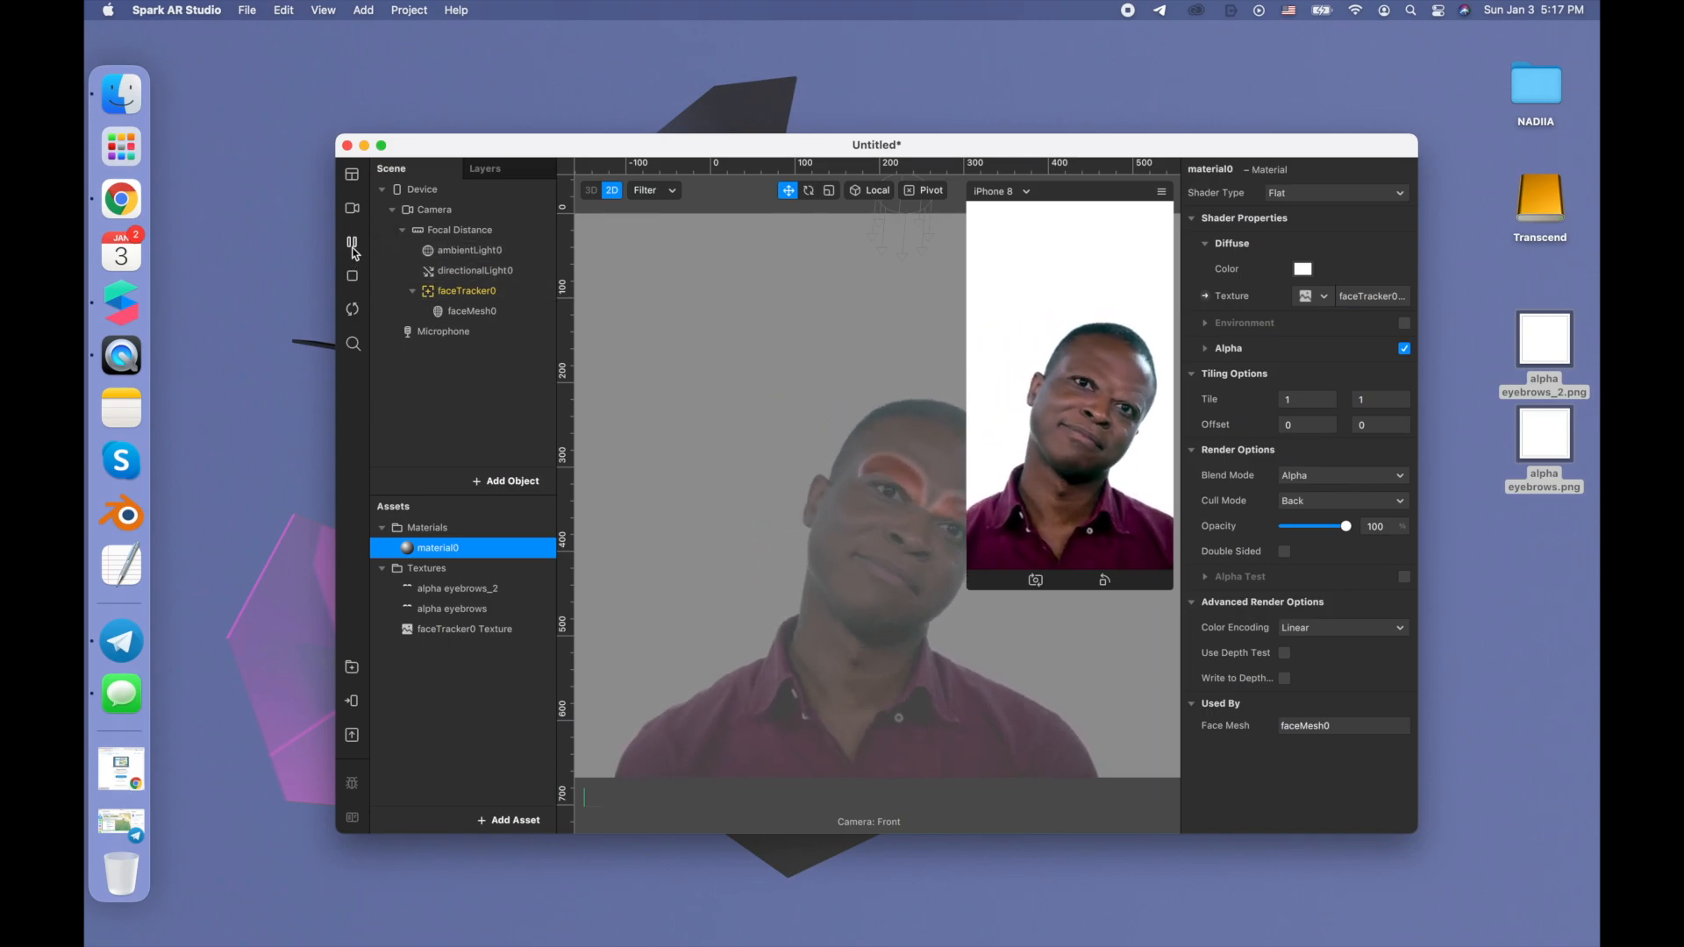